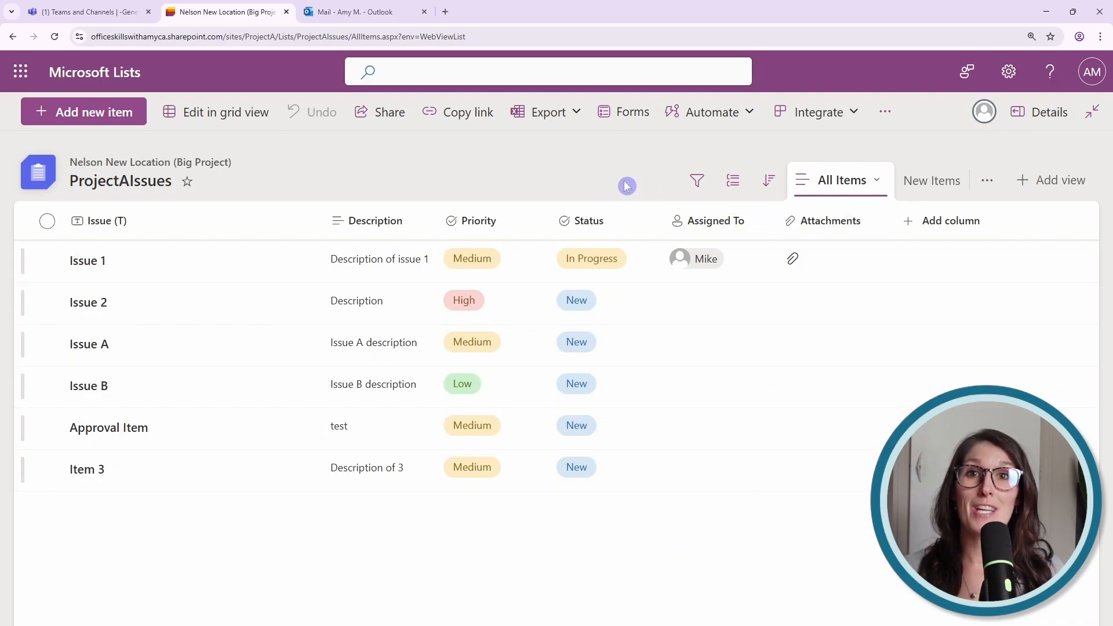
Start a Power Automate flow for the ProjectAIssues list from the "Send a customized email when a new SharePoint list item is added" template.
left_click(851, 114)
mouse_move(791, 177)
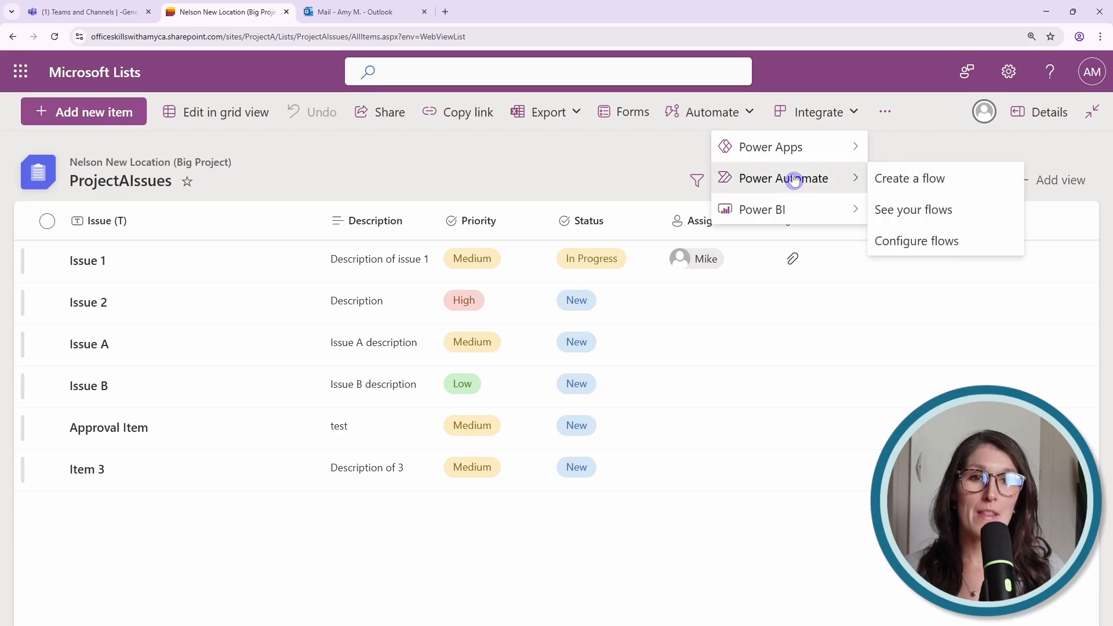
left_click(932, 178)
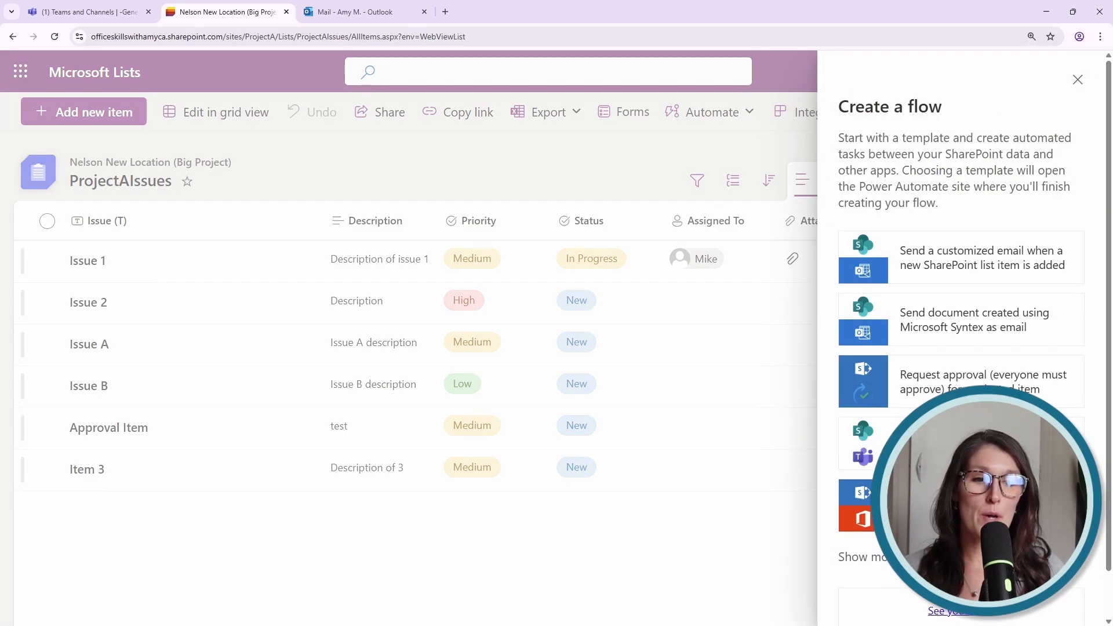
scroll(1108, 409, "down", 1)
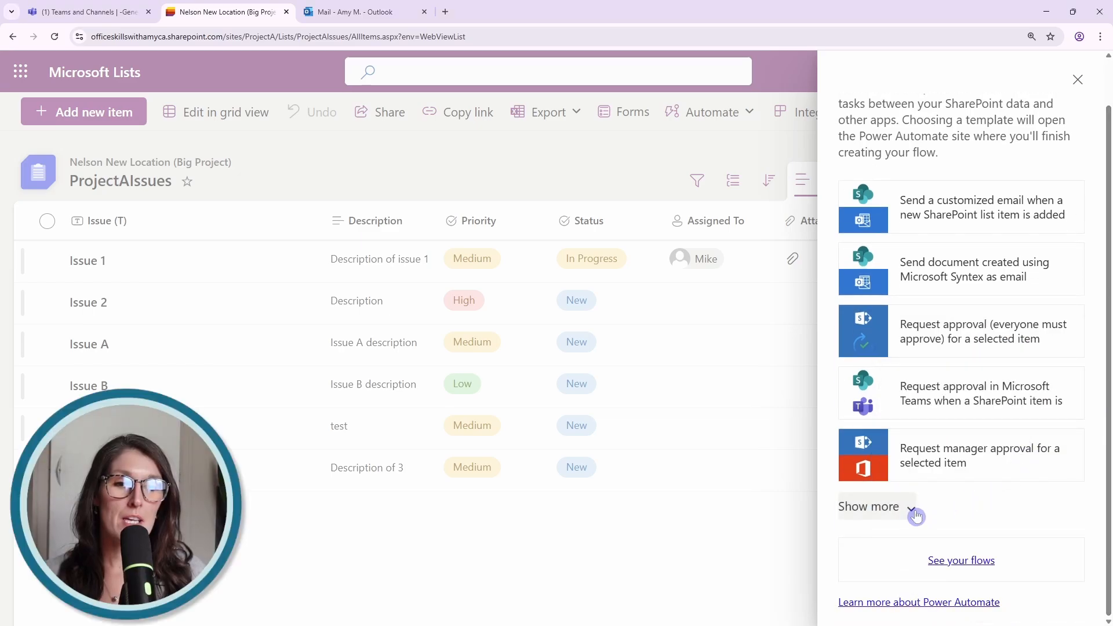
left_click(916, 513)
scroll(1109, 324, "up", 1)
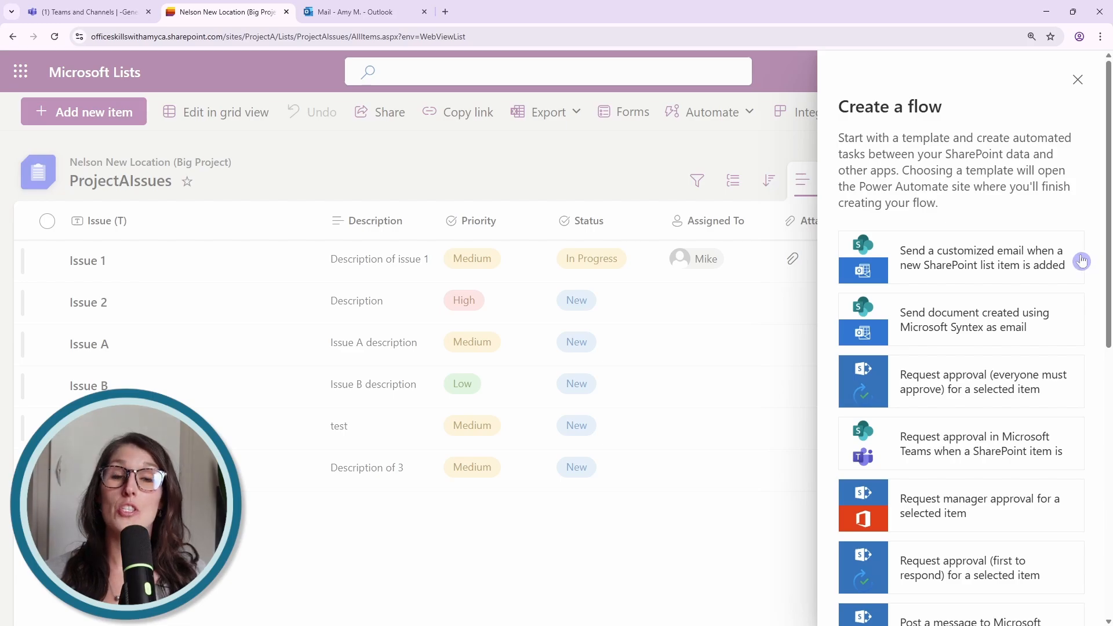
left_click(1018, 264)
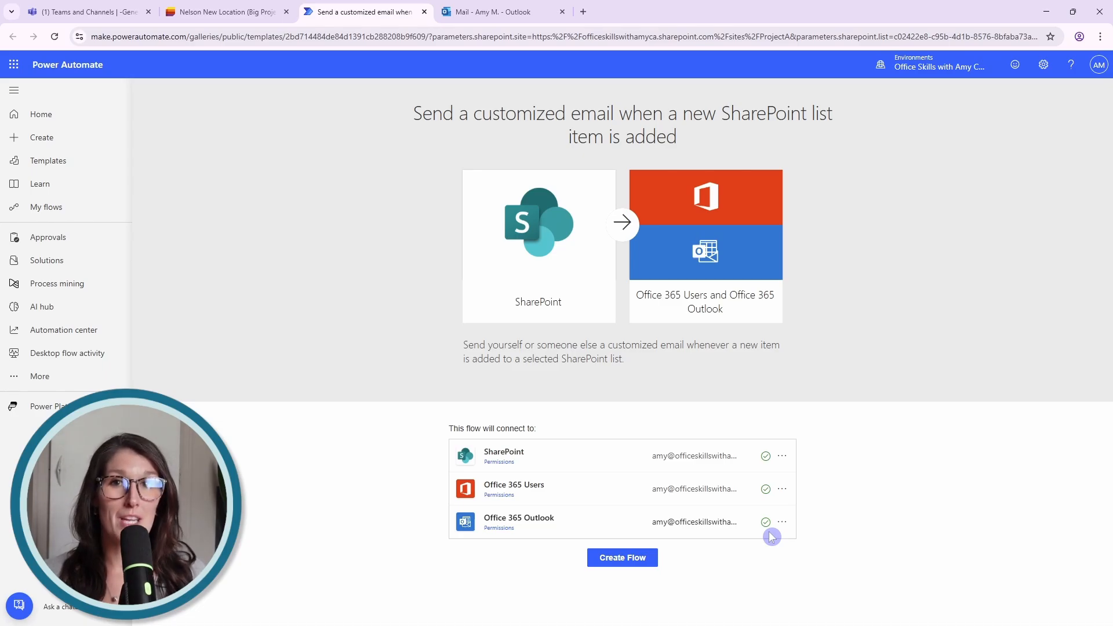
Create the flow with the listed connections and dismiss the ready notice so that it is not shown again.
left_click(622, 558)
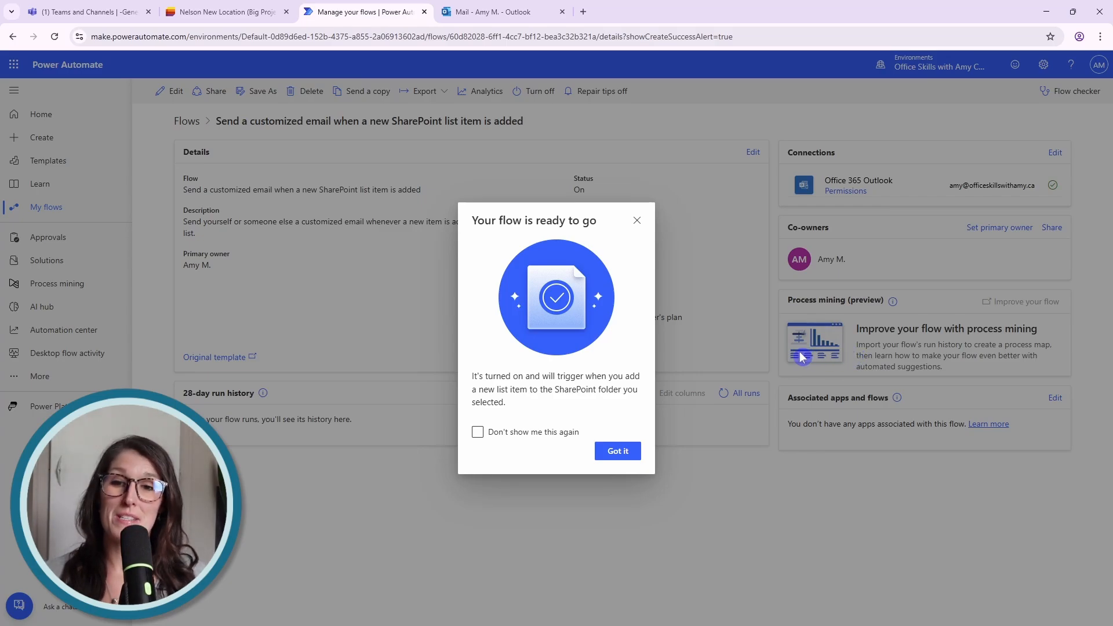
left_click(477, 433)
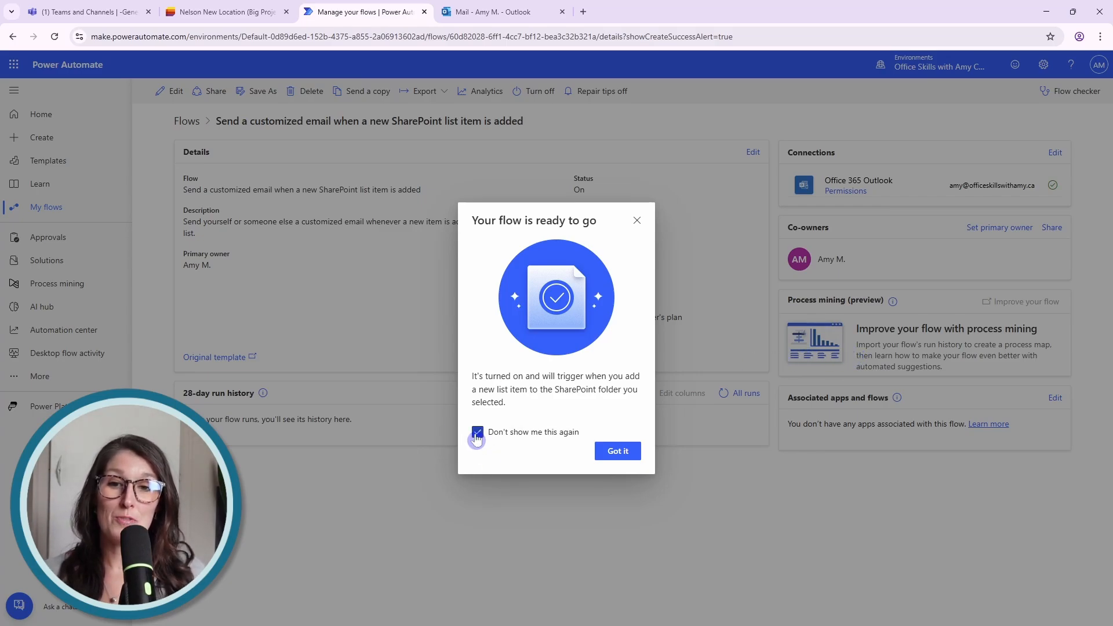
left_click(616, 452)
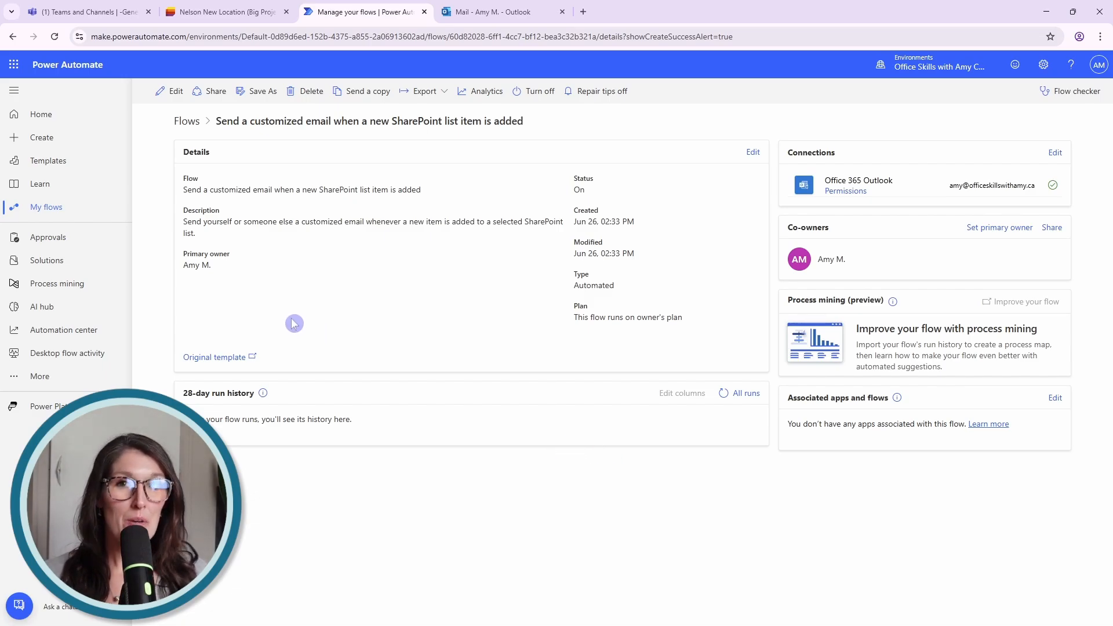
Open the flow for editing and compare the "When a new item is created" trigger's site and list with the ProjectAIssues list.
left_click(174, 92)
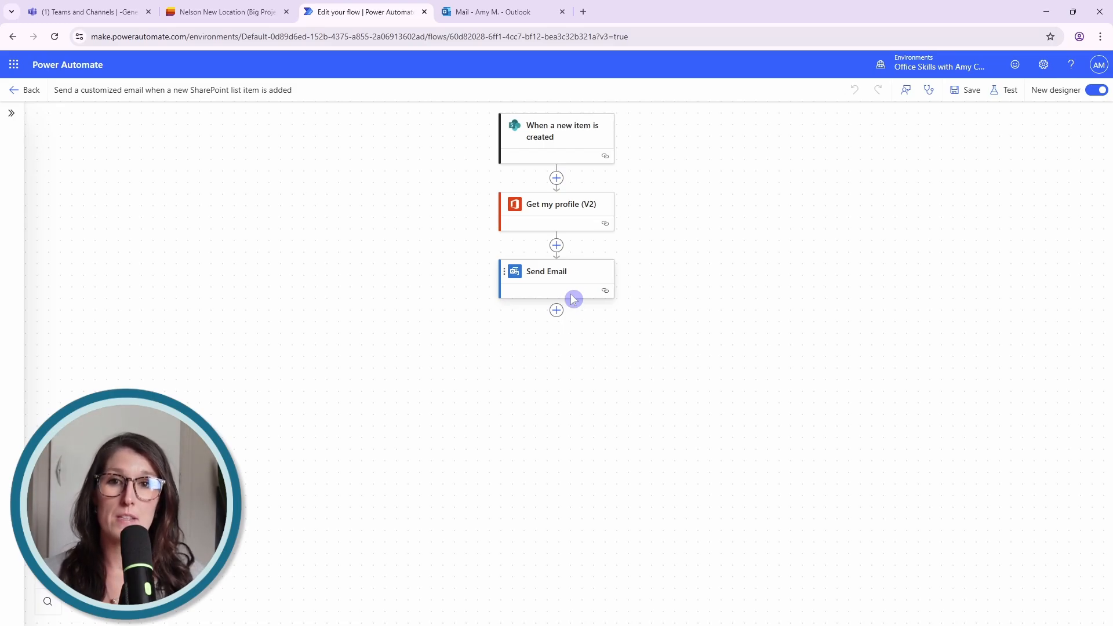
left_click(585, 133)
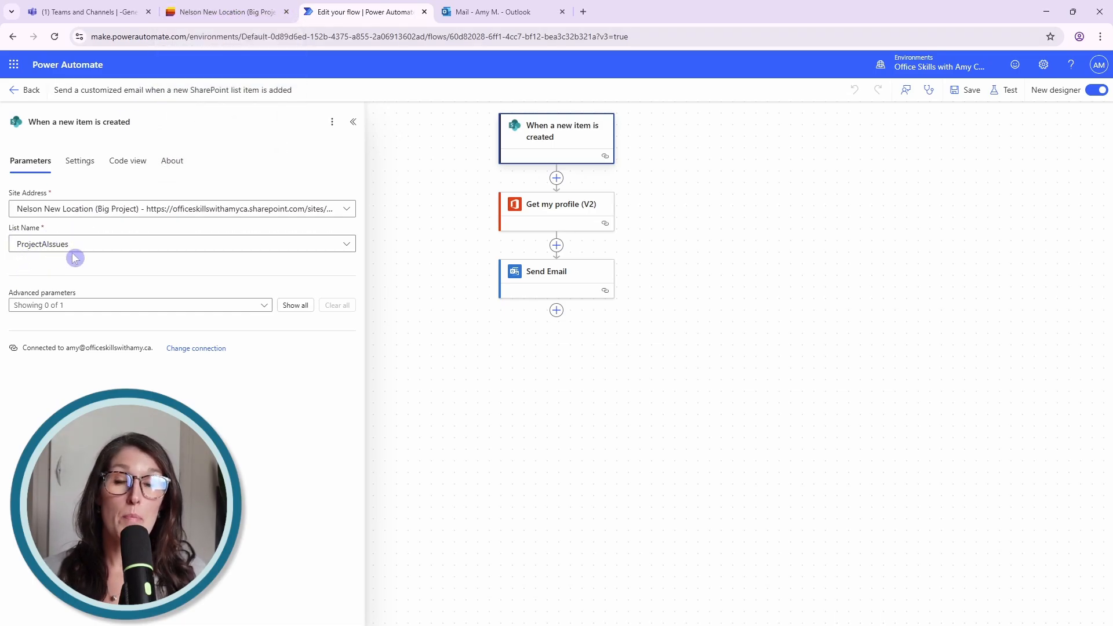
left_click(215, 12)
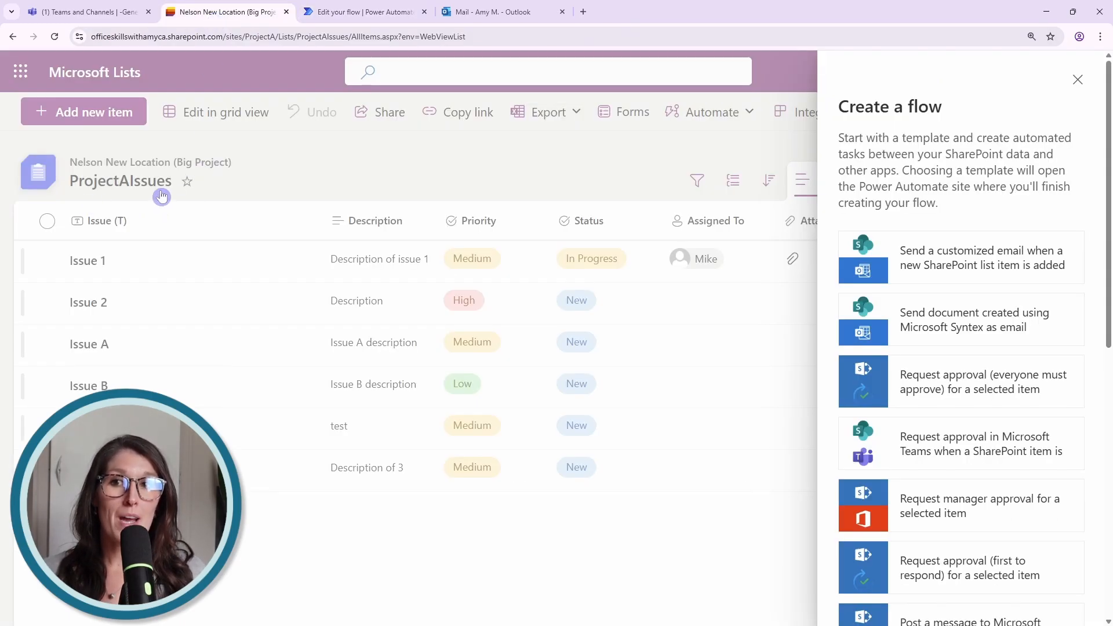
left_click(372, 185)
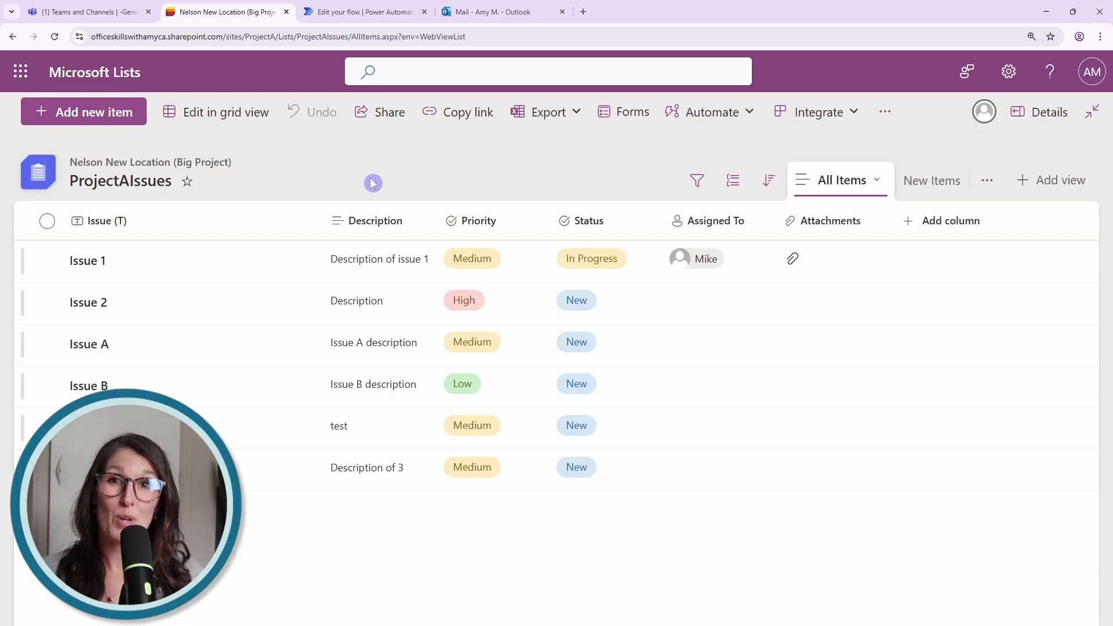
left_click(372, 7)
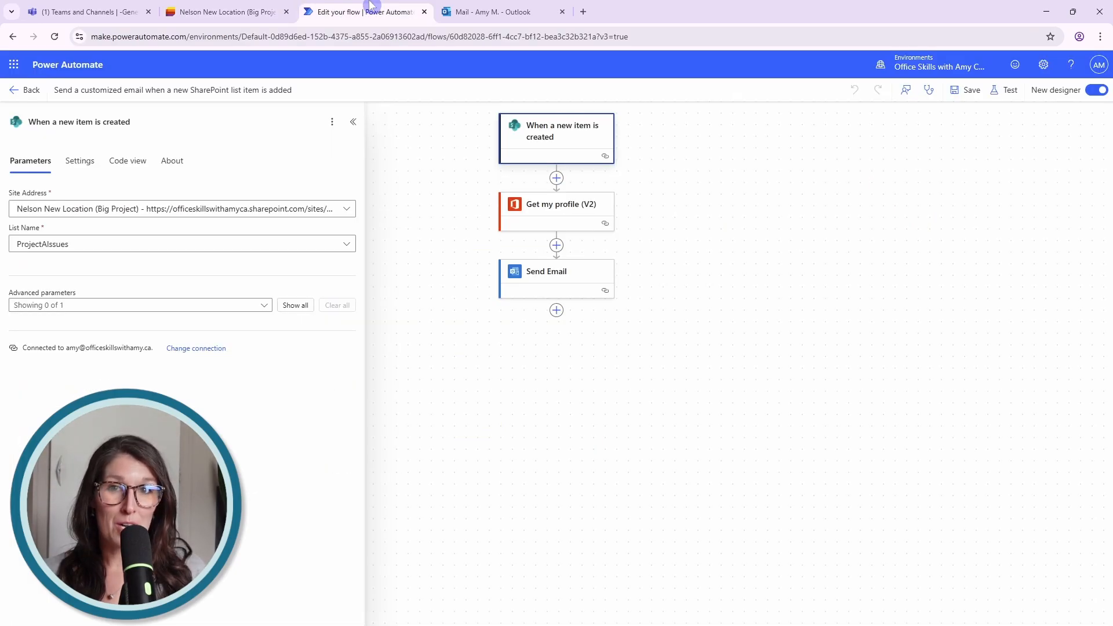
Delete the "Get my profile (V2)" action from the flow.
left_click(572, 211)
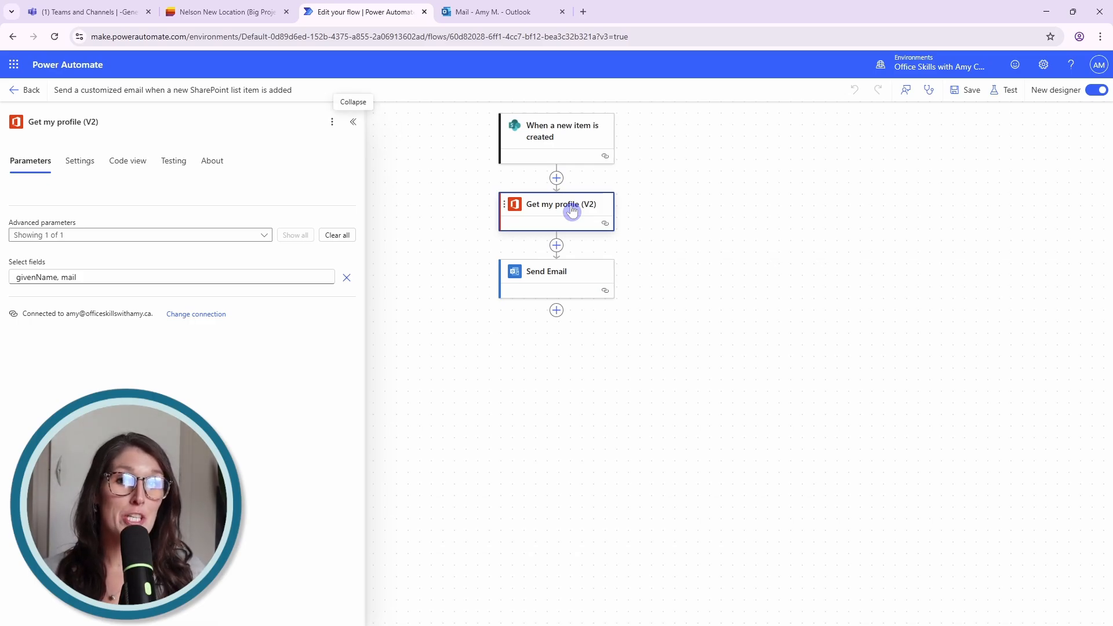
left_click(608, 206)
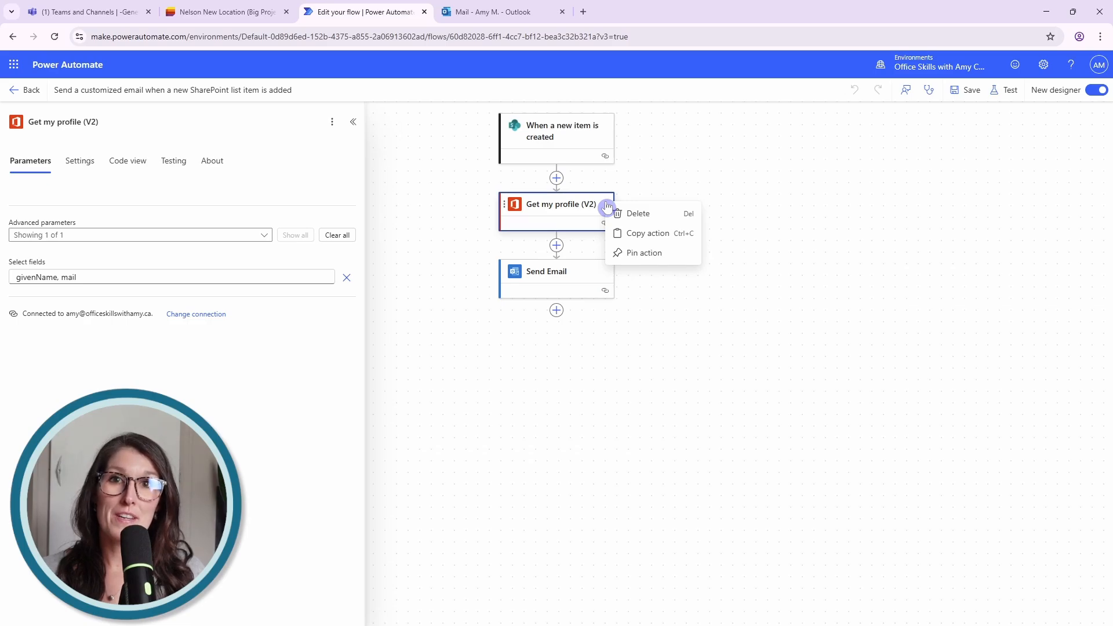
left_click(670, 216)
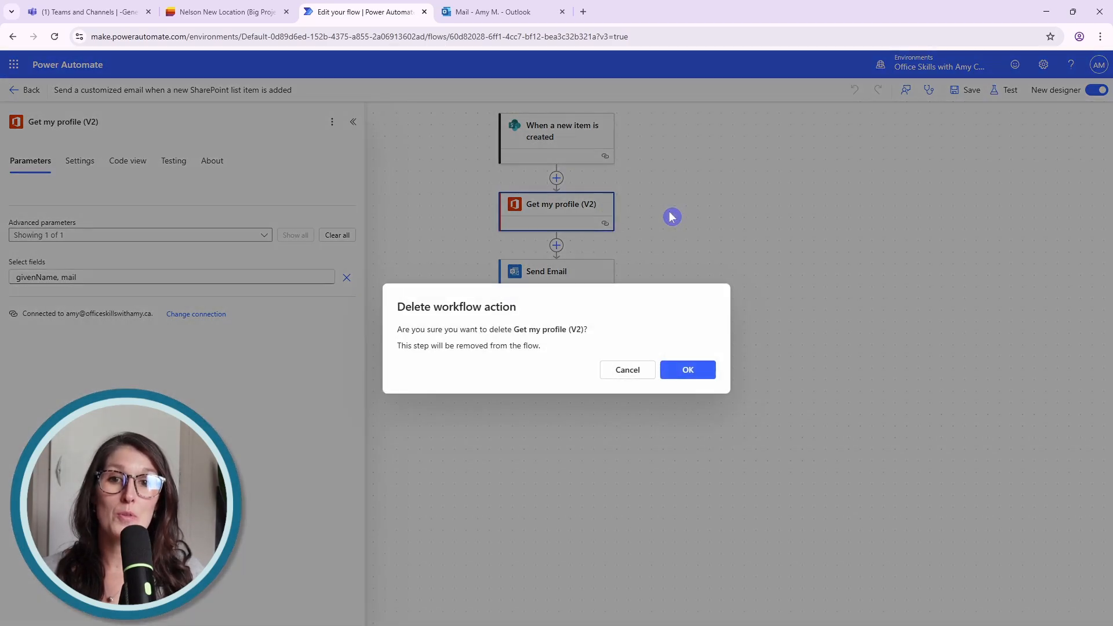
left_click(686, 371)
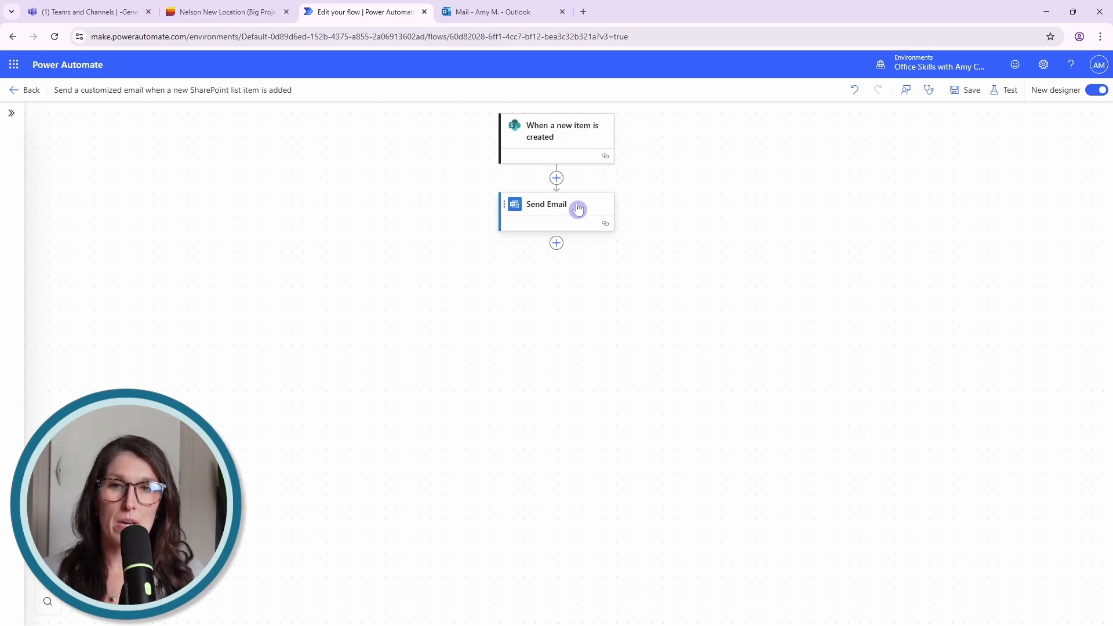
Add the account owner as the recipient of the Send Email action.
left_click(578, 209)
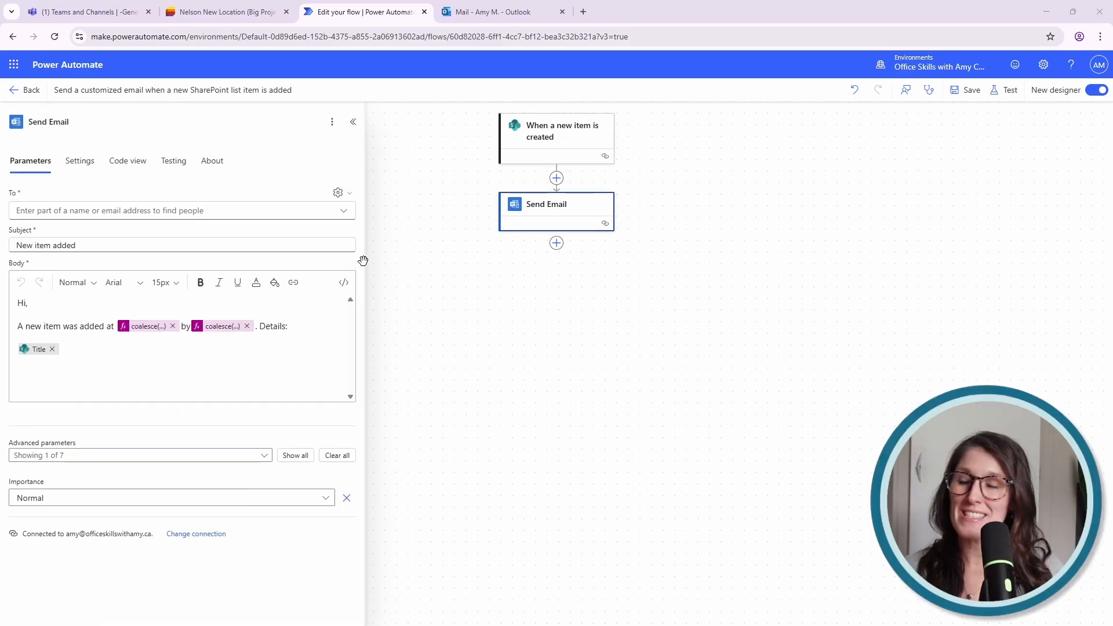
left_click(181, 210)
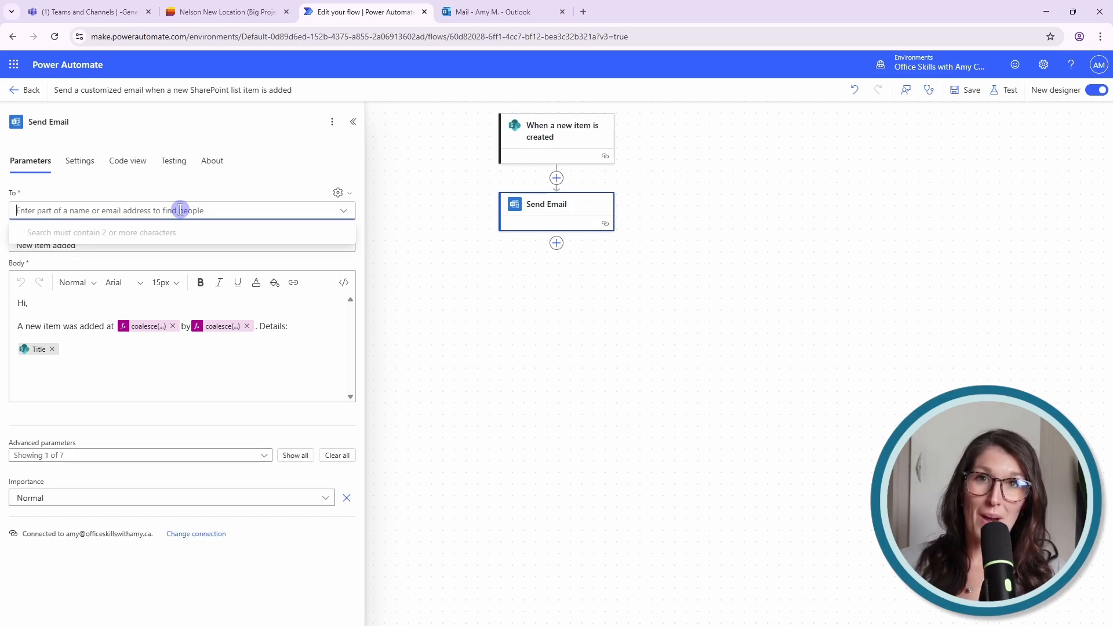
type("amy")
left_click(157, 252)
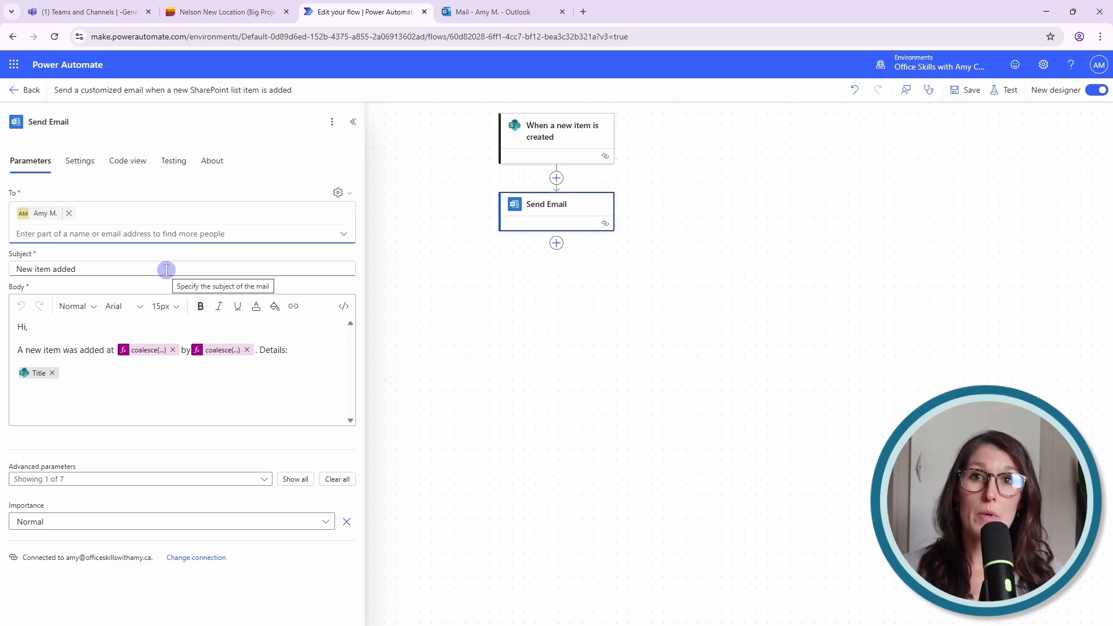
Add blank space below the Title token in the Send Email body and save the flow.
left_click(166, 269)
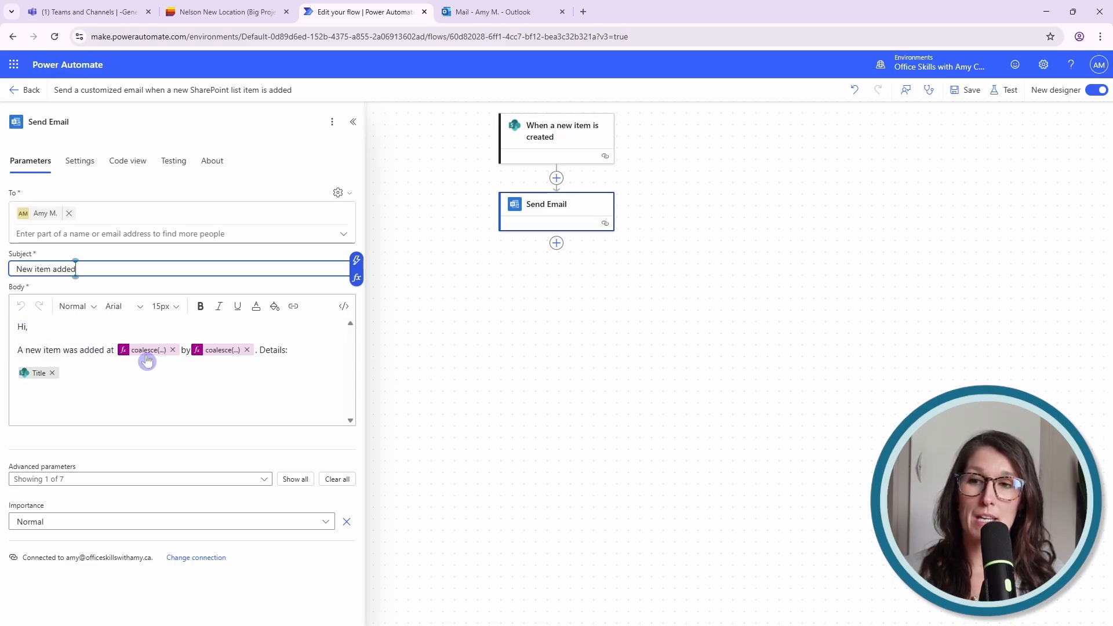
left_click(302, 351)
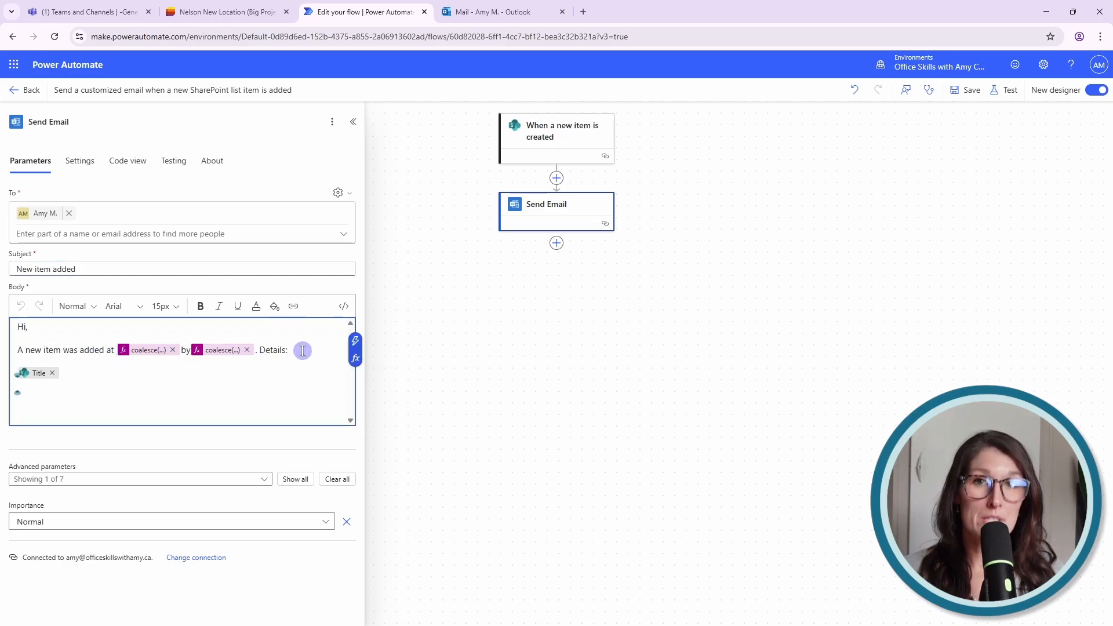
left_click(111, 398)
key("Return")
key("Return")
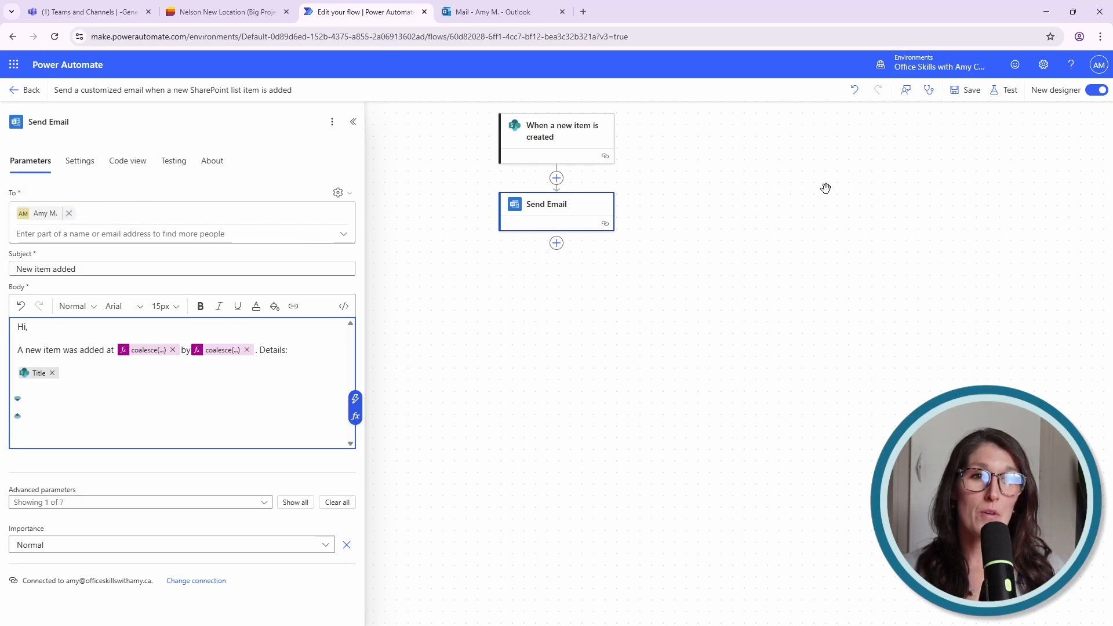
left_click(970, 103)
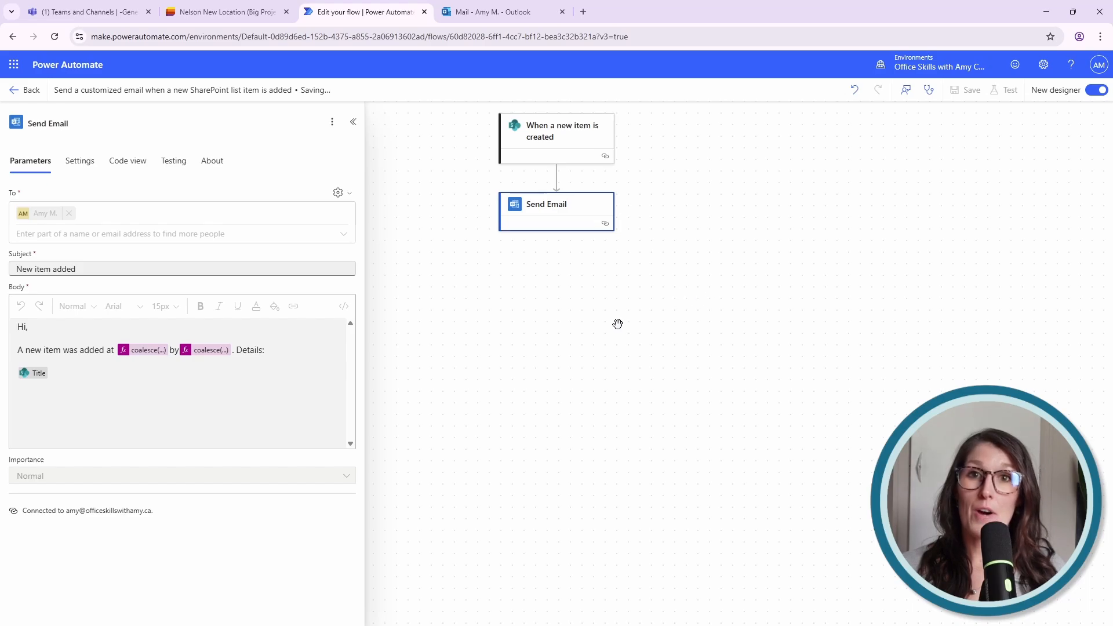
Add a ProjectAIssues item titled "Issue 3" with description "description" and High priority, and check Outlook for the notification email.
left_click(269, 12)
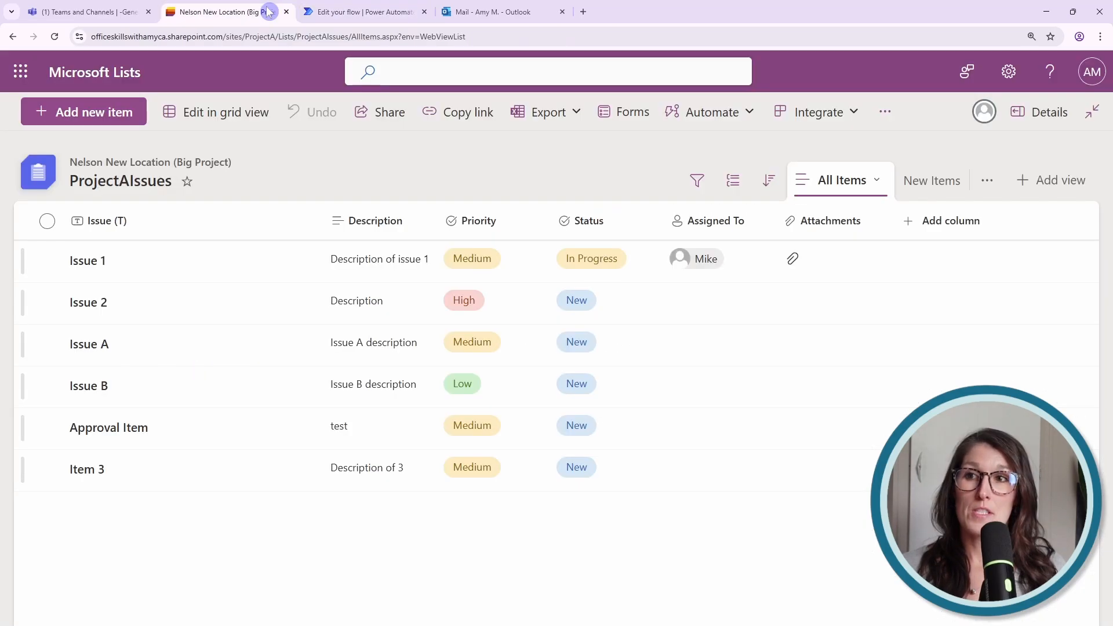
left_click(122, 120)
type("Issue 3")
key("Tab")
type("description")
key("Tab")
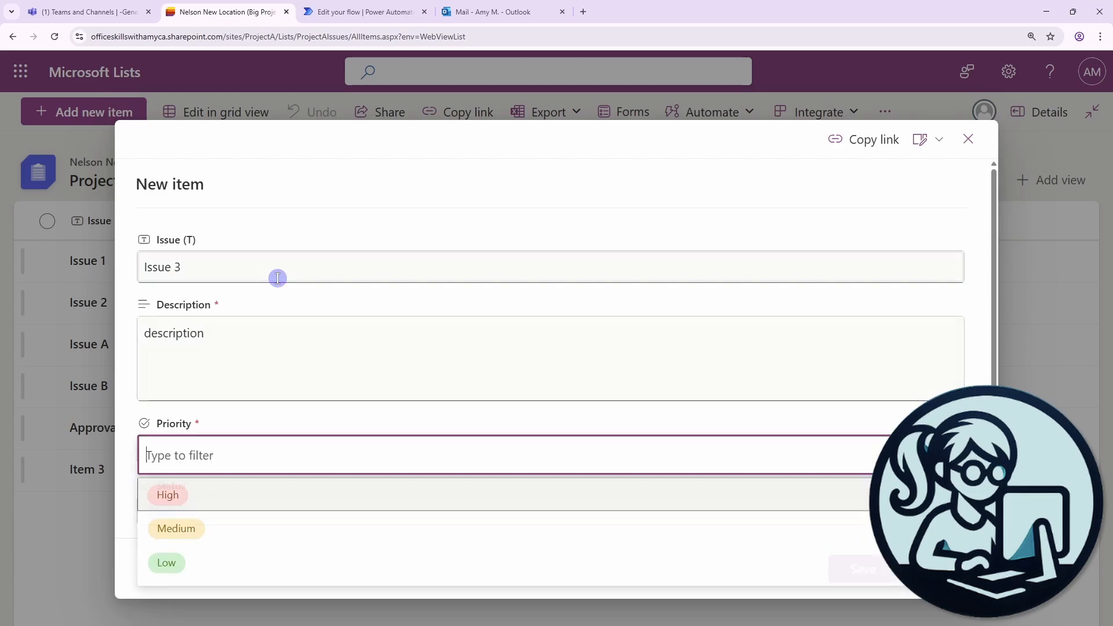
left_click(169, 494)
left_click(858, 569)
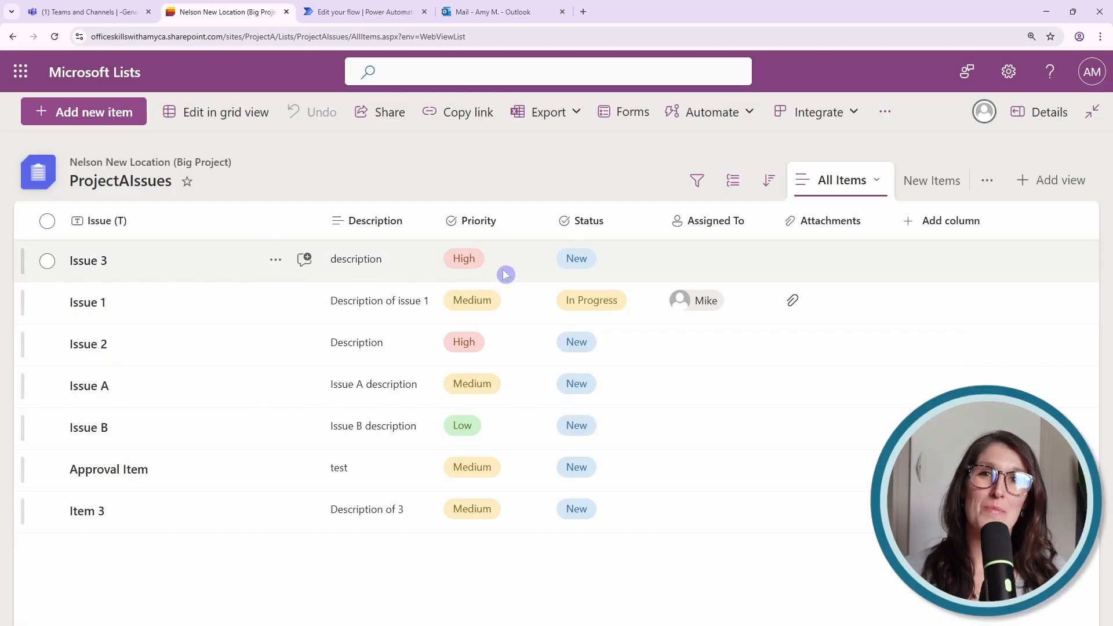
left_click(525, 14)
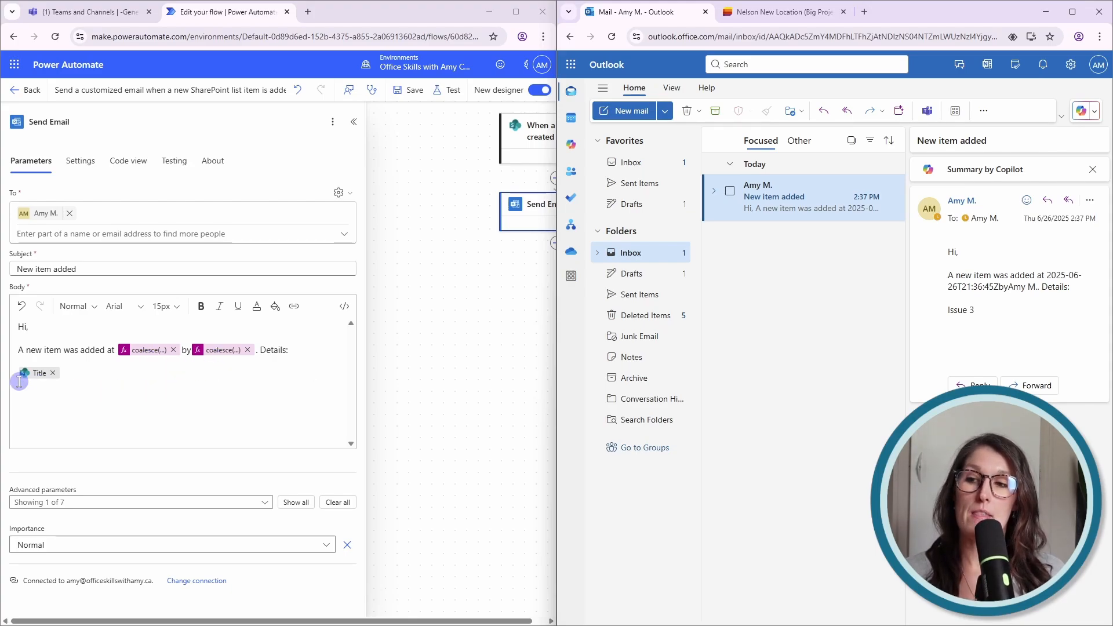
Append the Title dynamic content from the list trigger to the Send Email subject after "New item added".
left_click(755, 16)
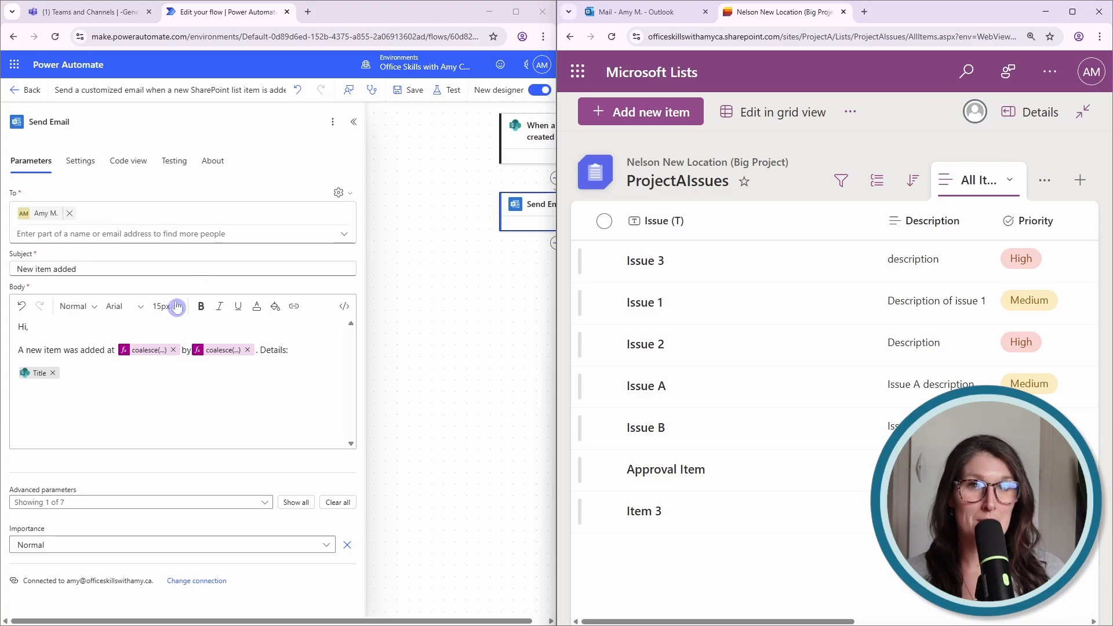
left_click(148, 270)
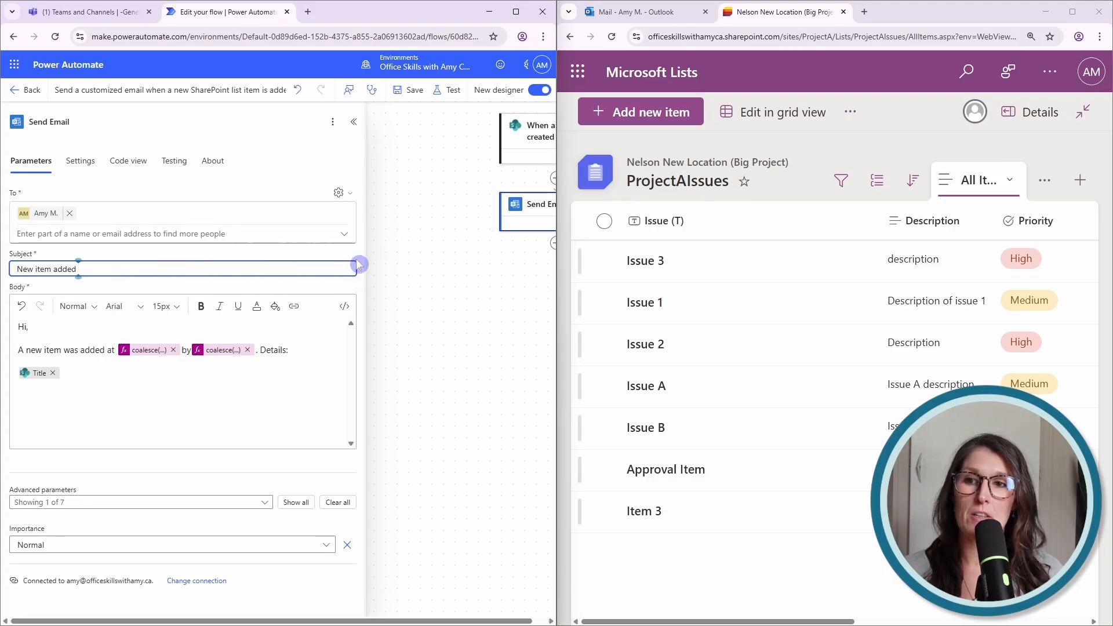
left_click(357, 261)
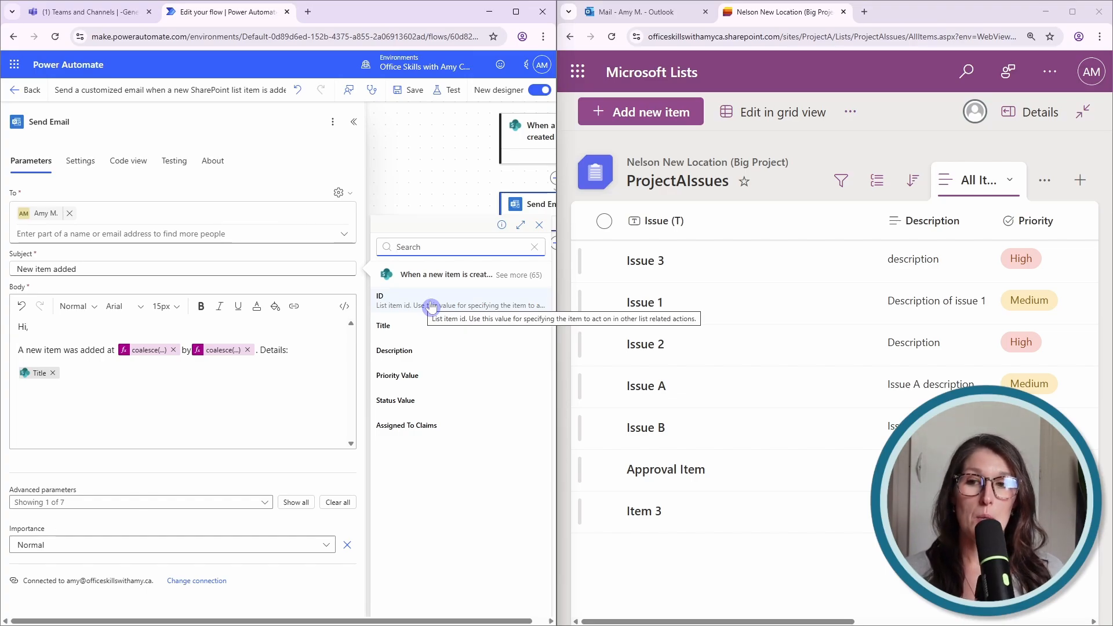
left_click(435, 324)
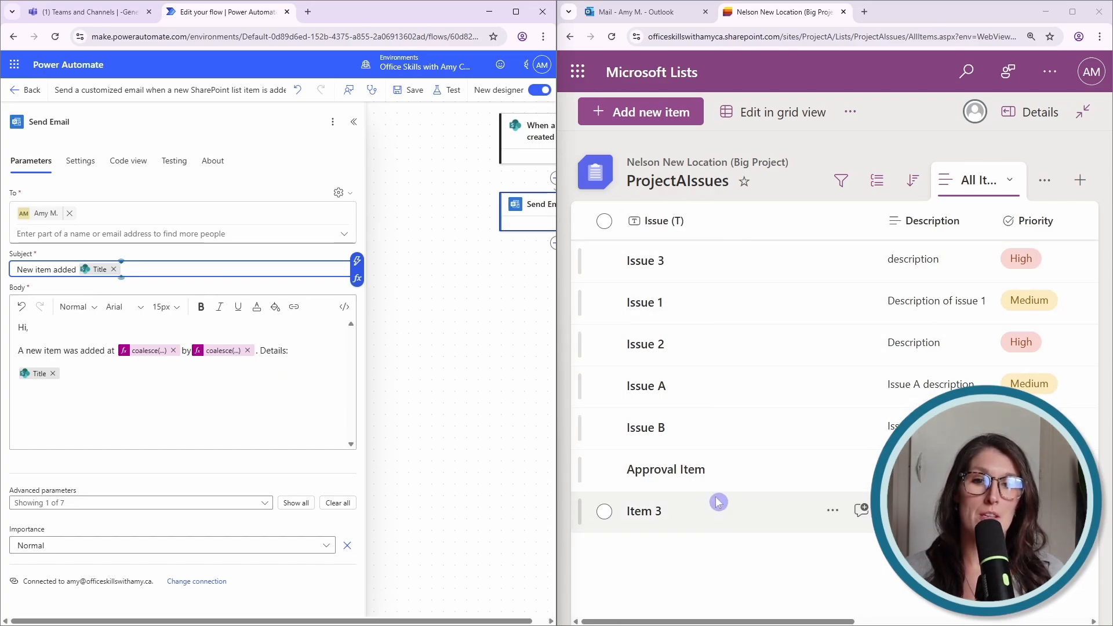
Replace the email body with "A new item has been added to Project A Issues:" and lines labelled Title, Description, Priority and Status.
left_click(132, 400)
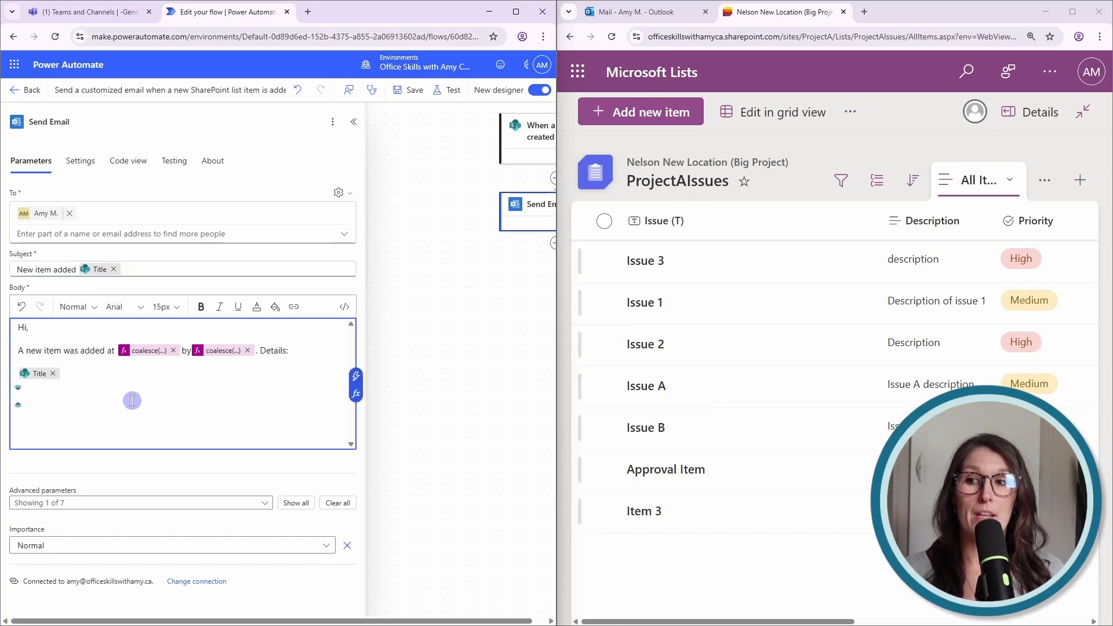
key("ctrl+a")
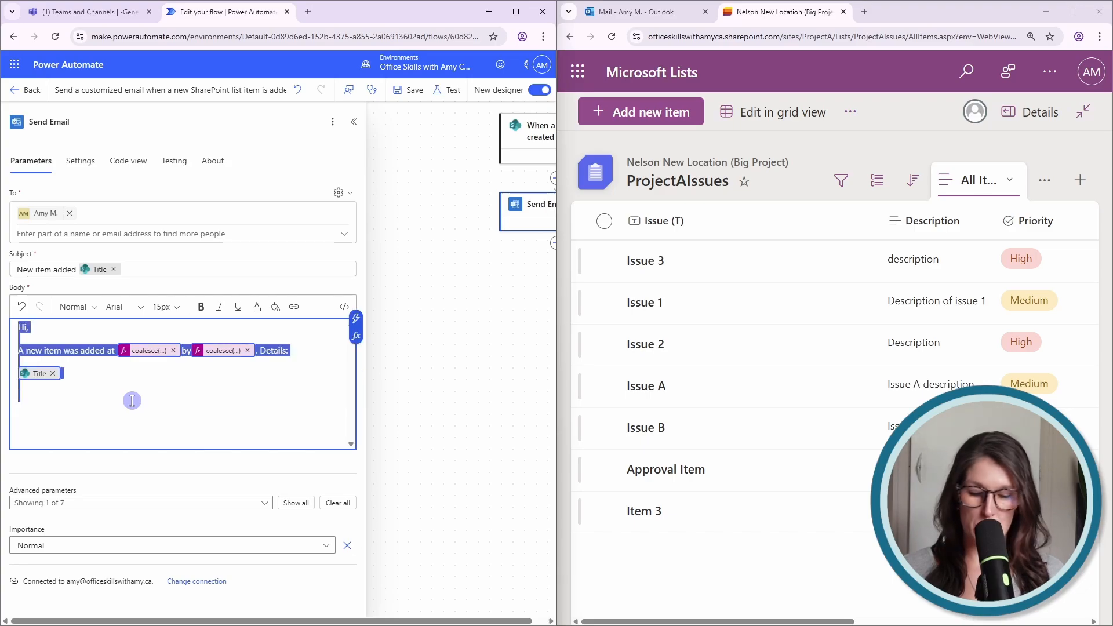
key("BackSpace")
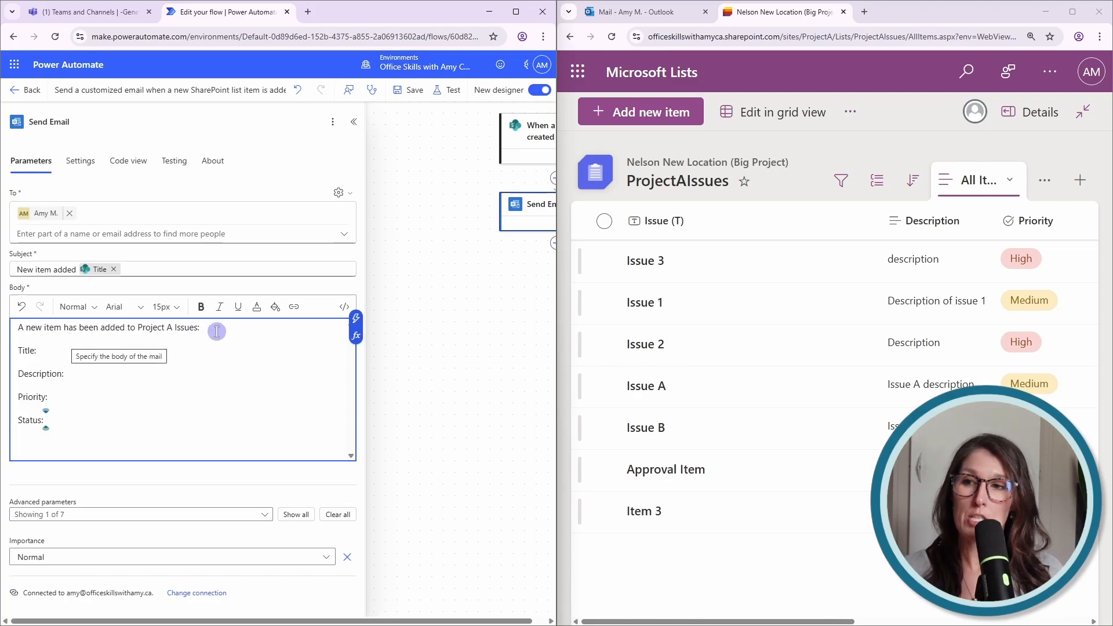
Compare the labels in the email body with the Priority and Status columns of the ProjectAIssues list.
left_click(77, 374)
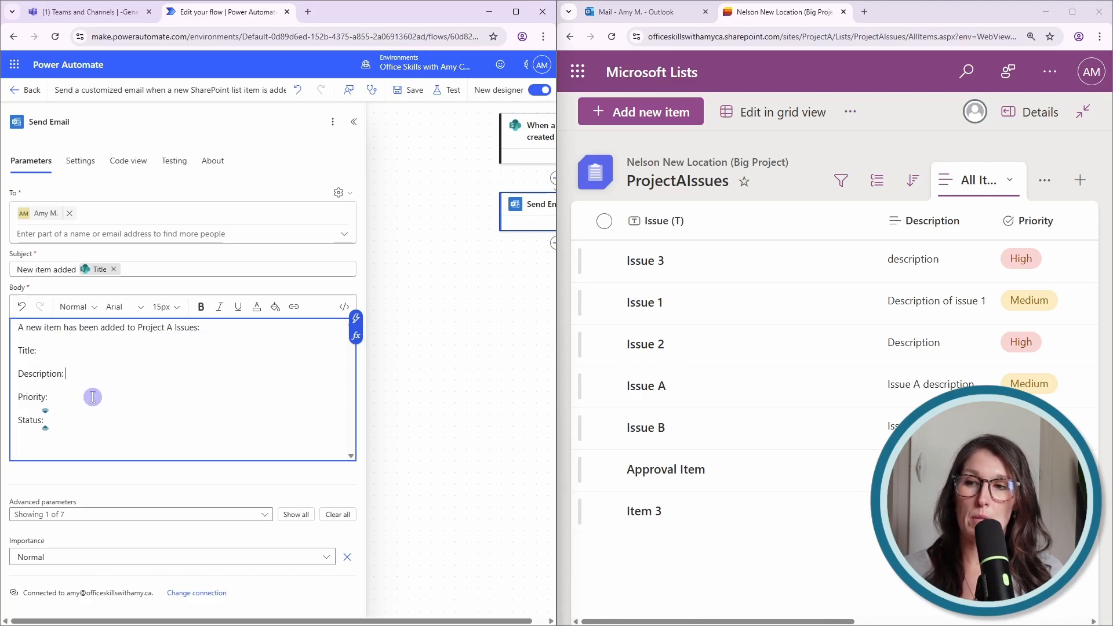
left_click(85, 416)
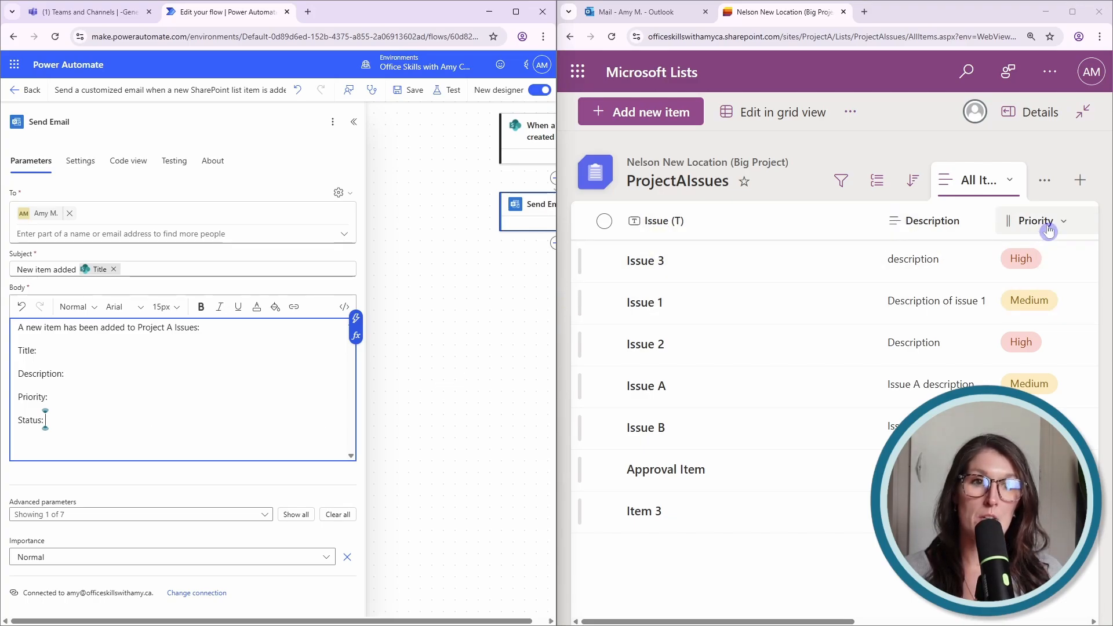
left_click_drag(793, 620, 932, 620)
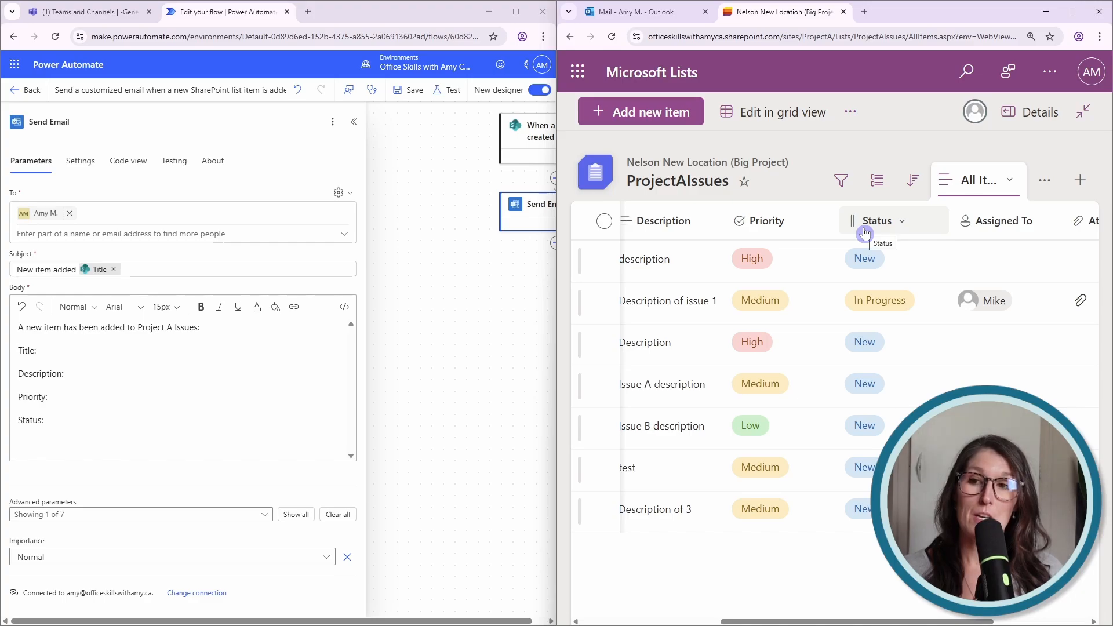
left_click(374, 19)
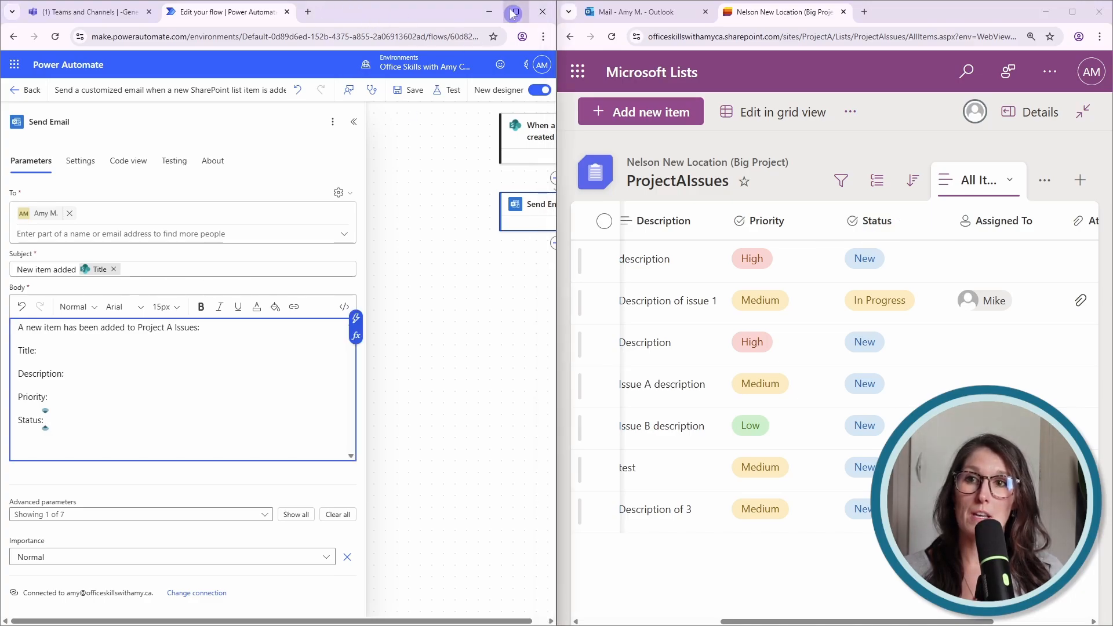
Insert the trigger's Title and Description dynamic content after the matching labels in the Send Email body.
left_click(513, 13)
key("F11")
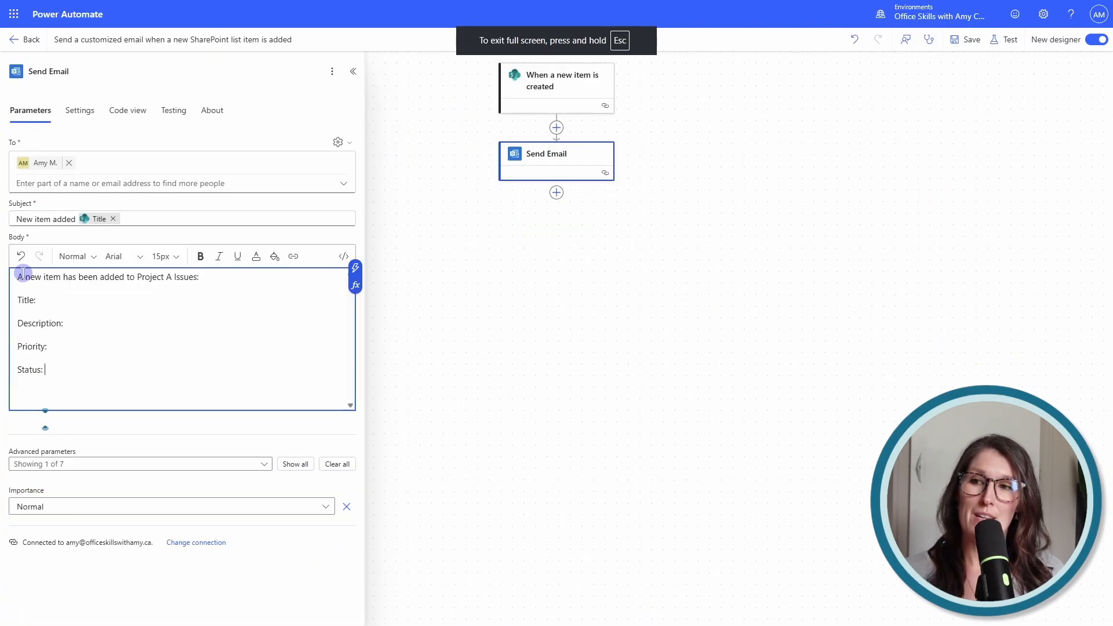
left_click(74, 300)
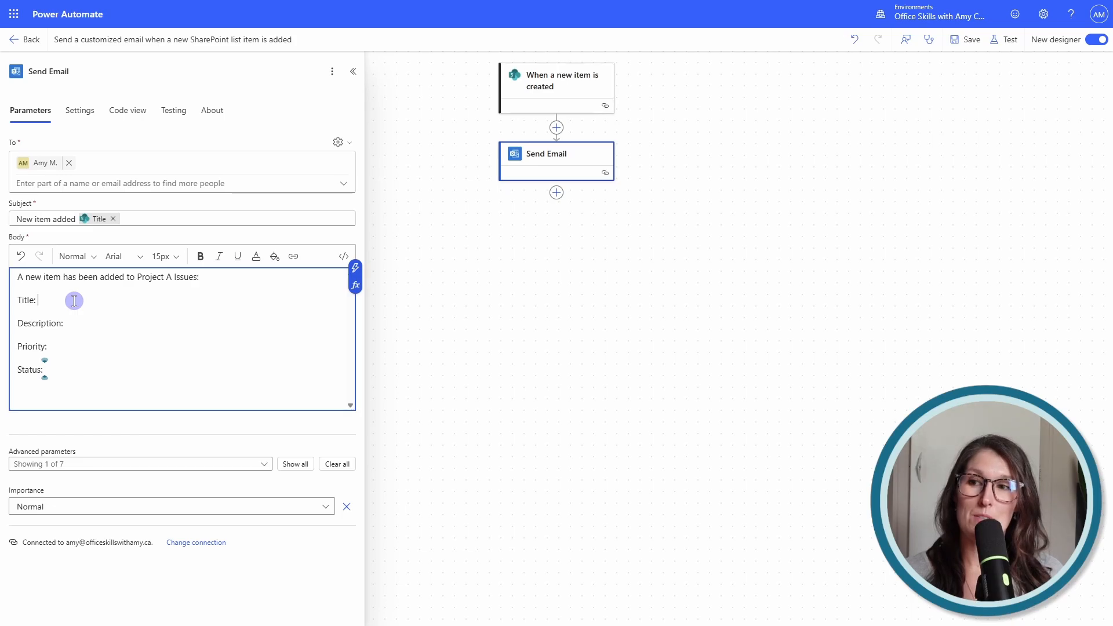
left_click(355, 269)
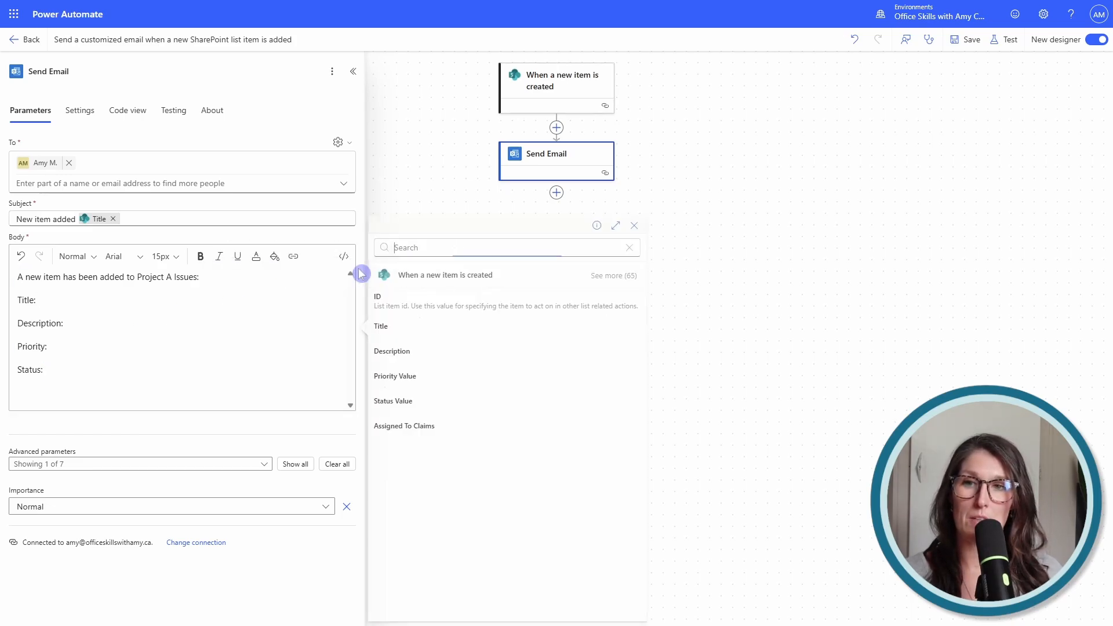
left_click(406, 330)
left_click(90, 322)
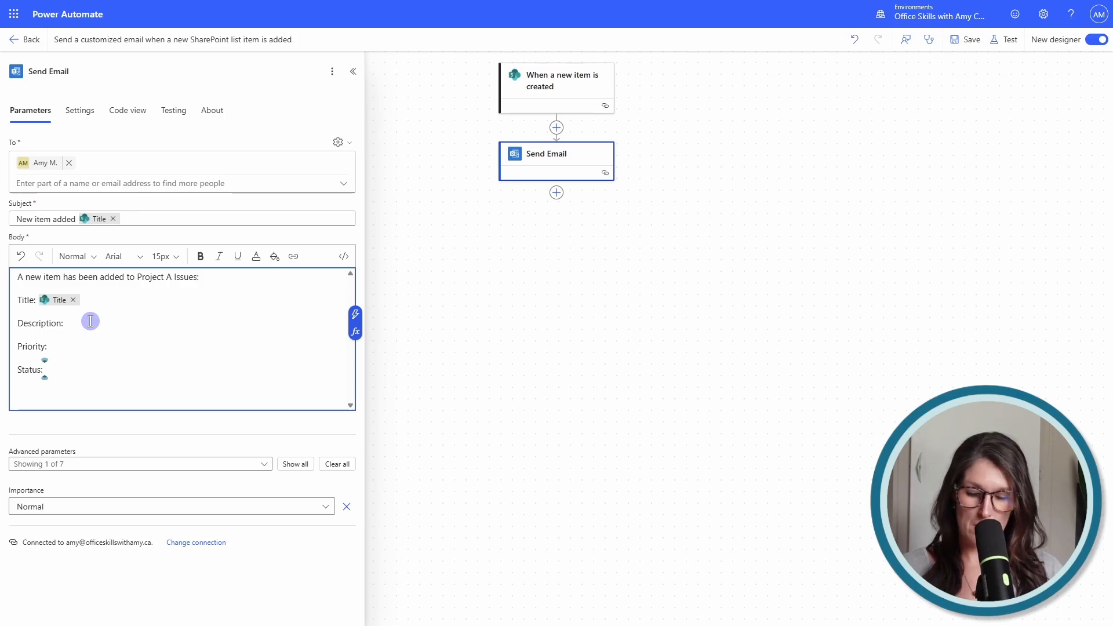
type("/")
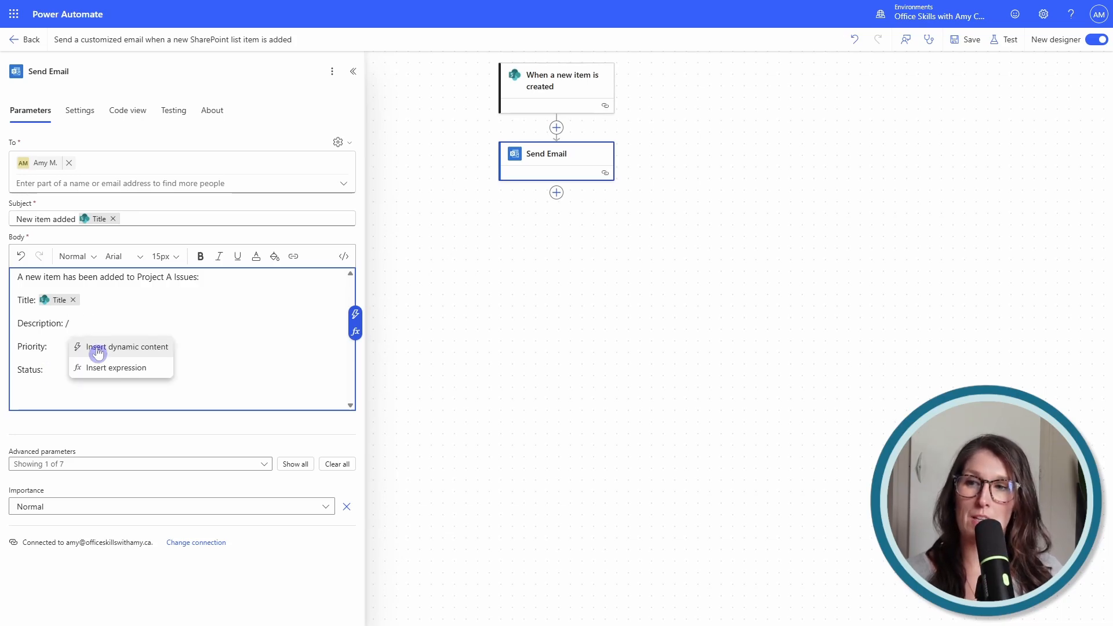
left_click(96, 347)
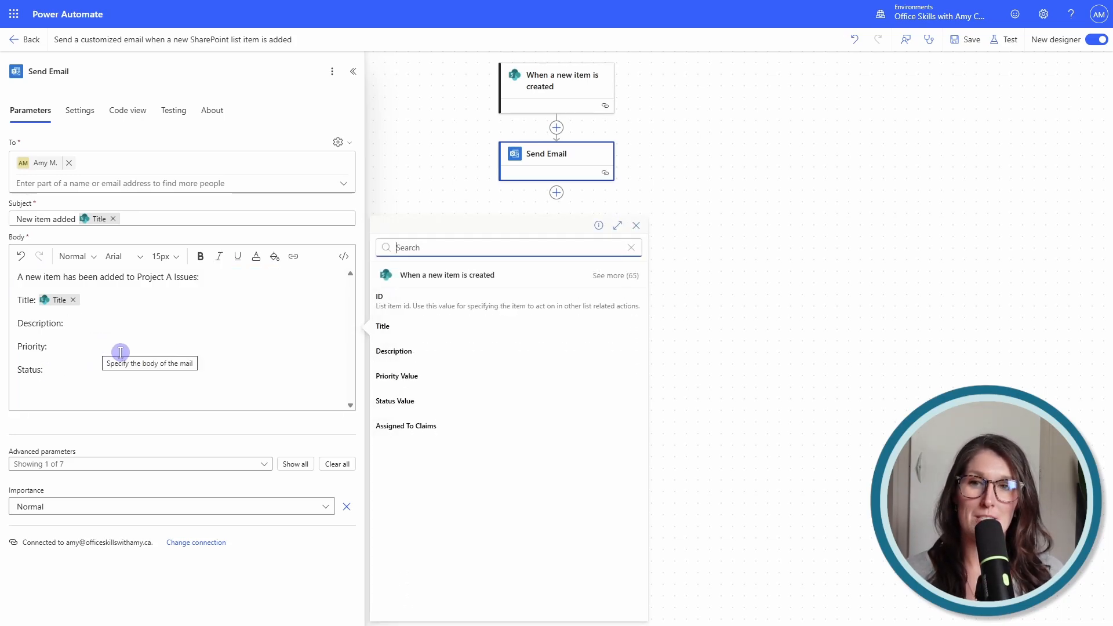
left_click(420, 351)
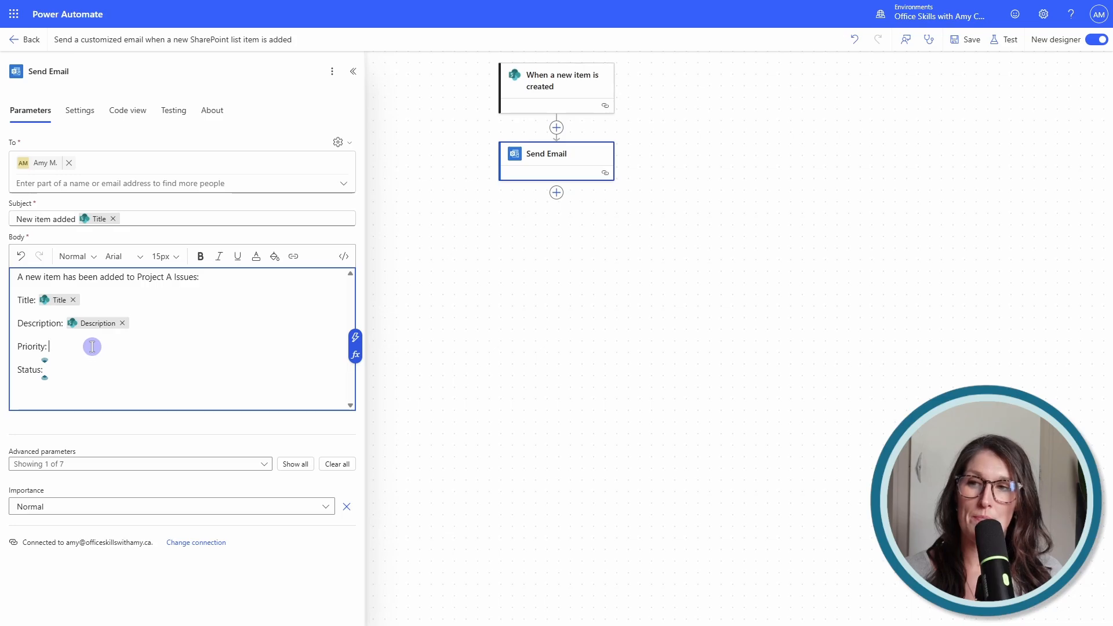
Insert the Priority Value and Status Value dynamic content after their labels in the email body and save the flow.
type("/")
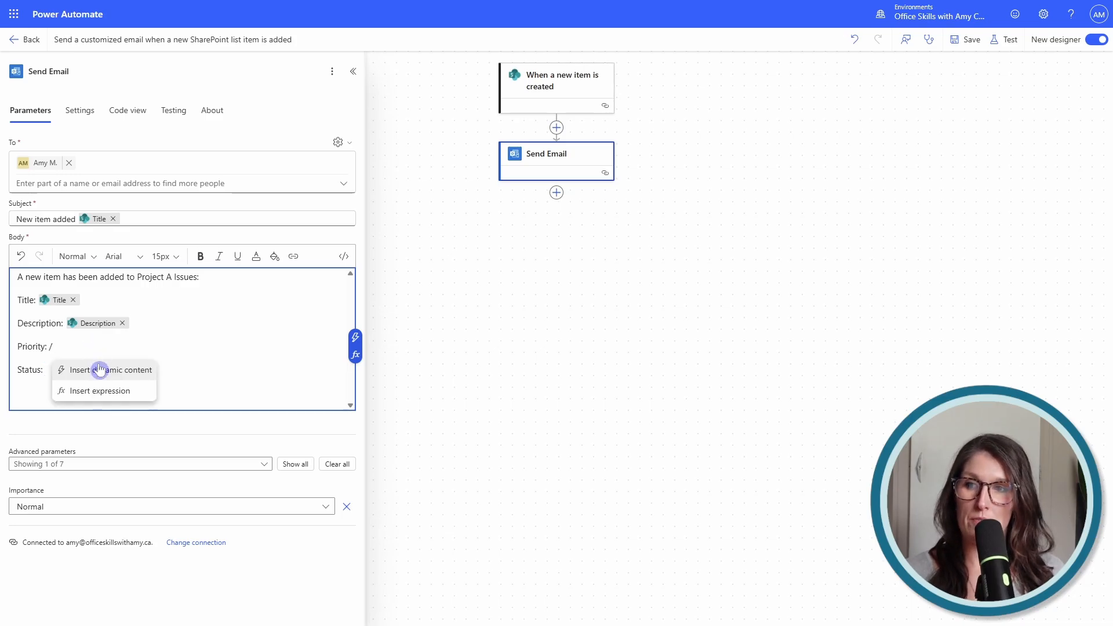
left_click(98, 366)
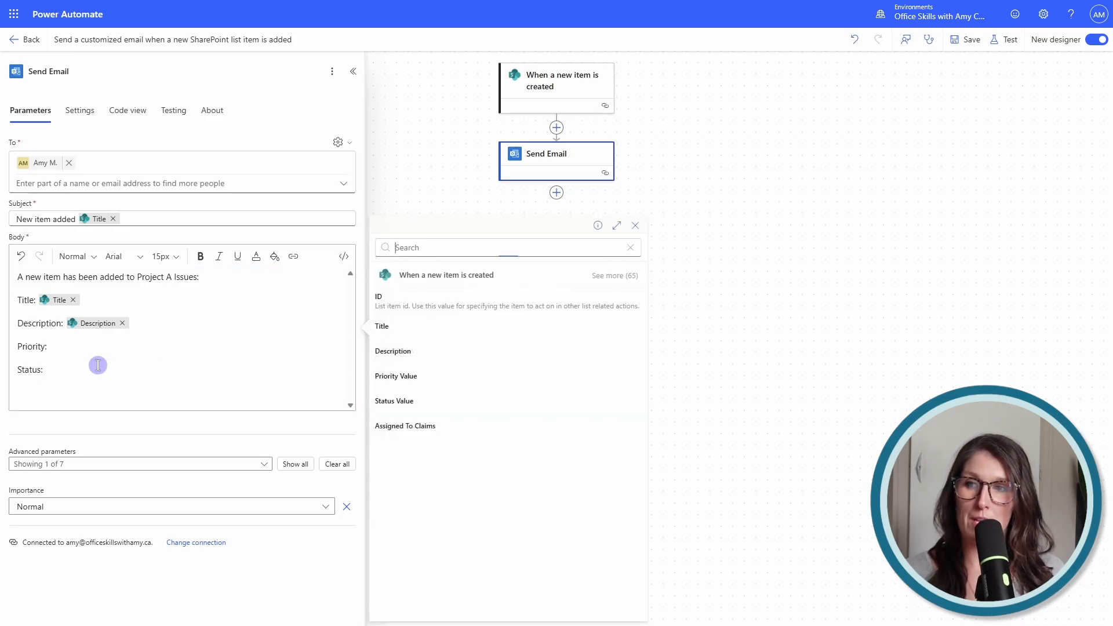
left_click(469, 380)
key("Down")
left_click(355, 361)
left_click(437, 408)
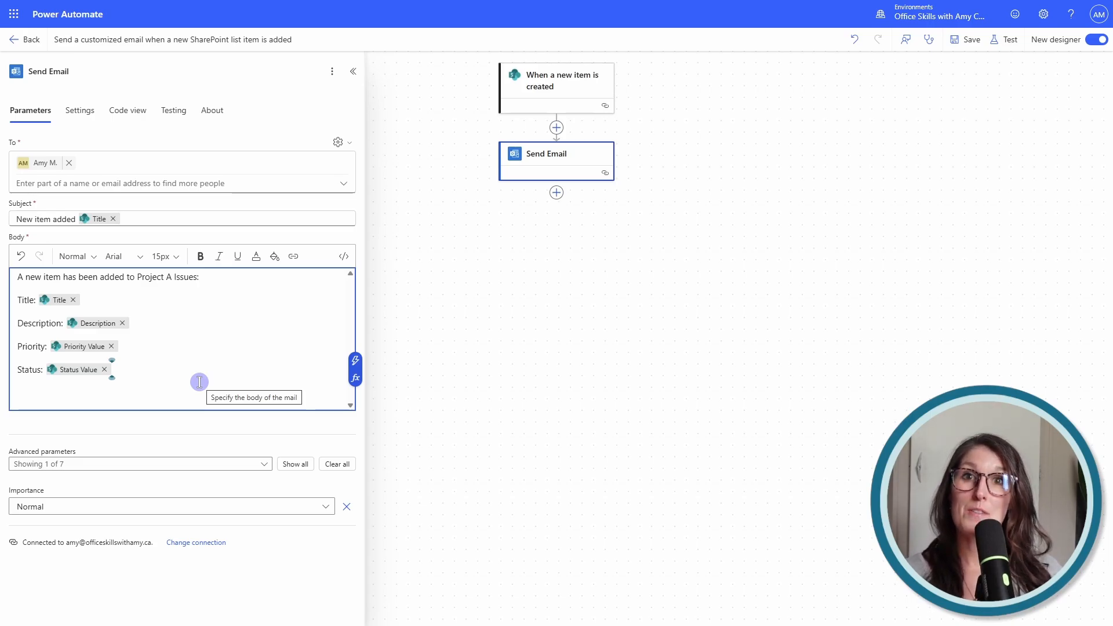
left_click(964, 40)
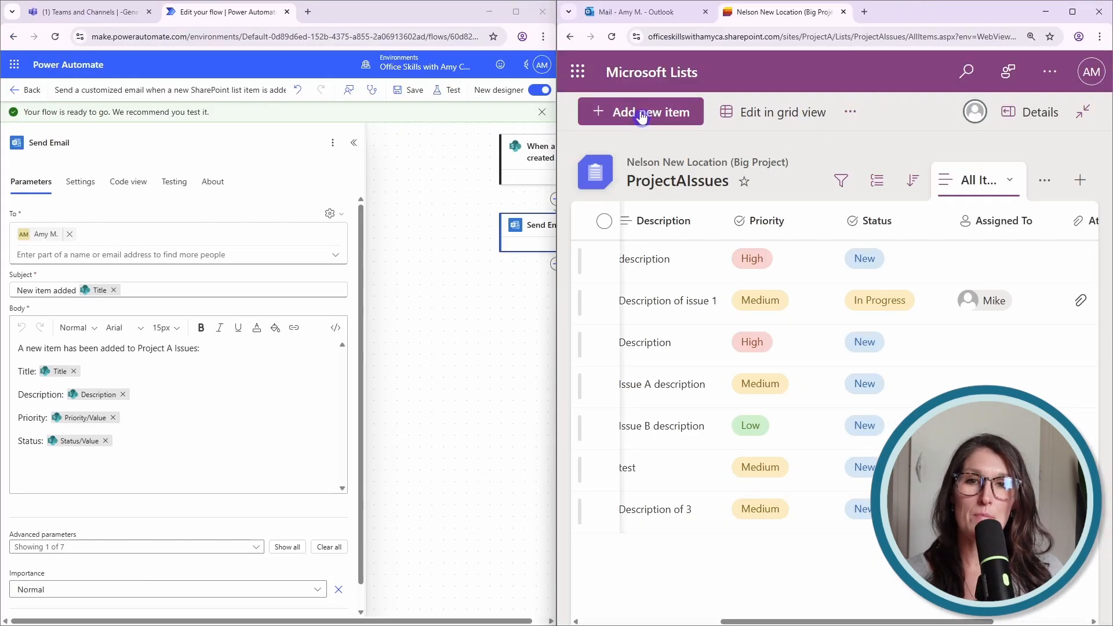
Add a ProjectAIssues item titled "Item 4" with description "description" and High priority to test the notification email.
left_click(642, 117)
type("Item 4")
key("Tab")
type("description")
key("Tab")
key("Tab")
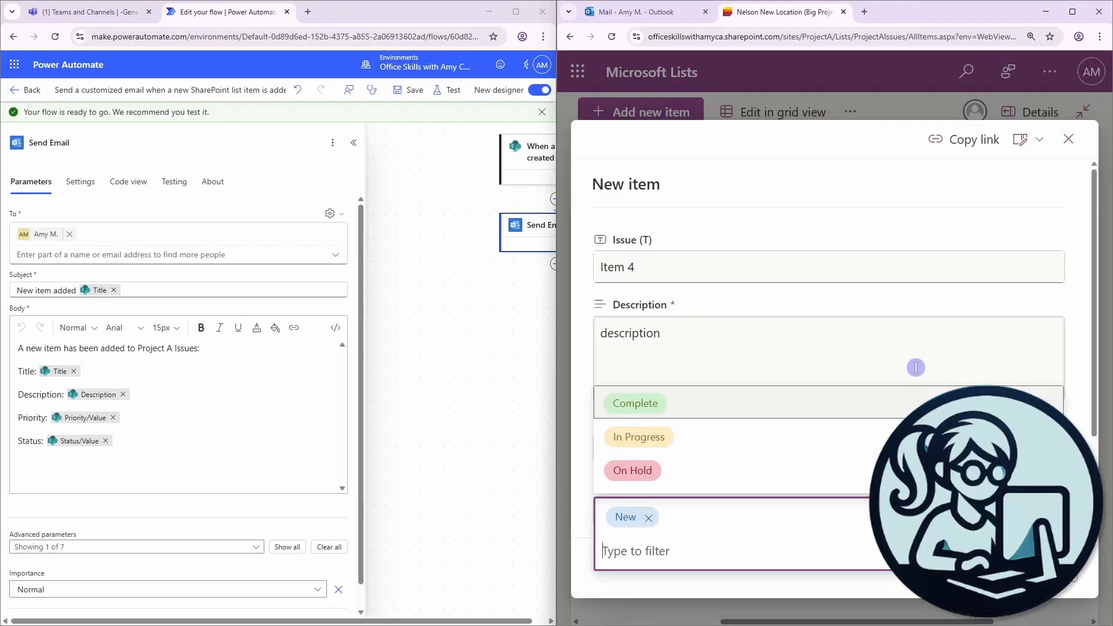
key("Return")
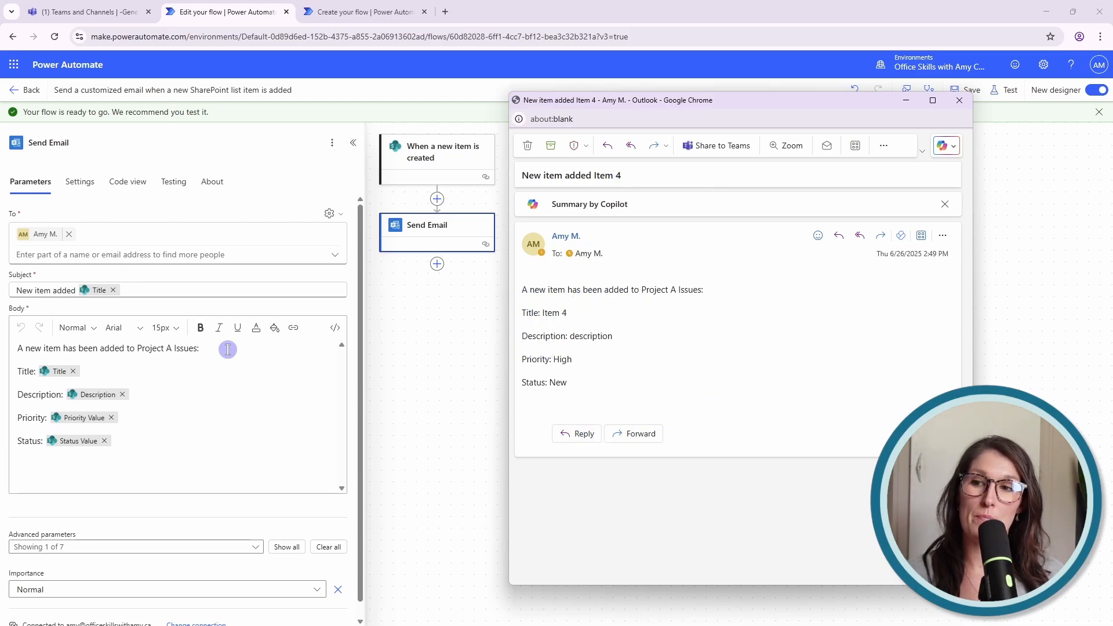
Make the "Title:" label in the Send Email body bold.
left_click_drag(36, 372, 14, 377)
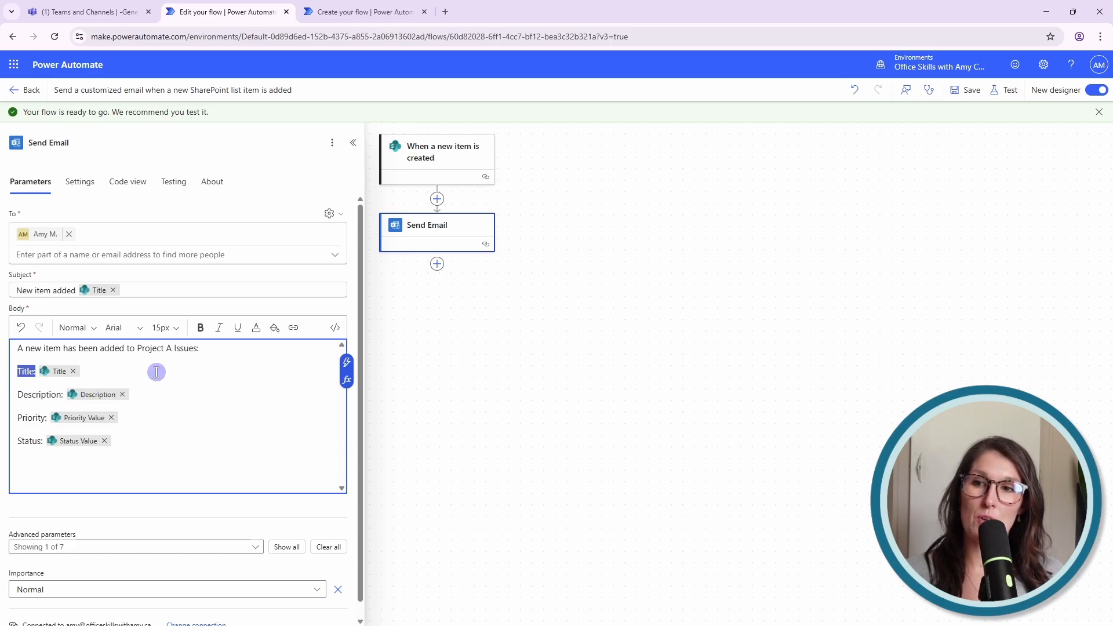
left_click(200, 328)
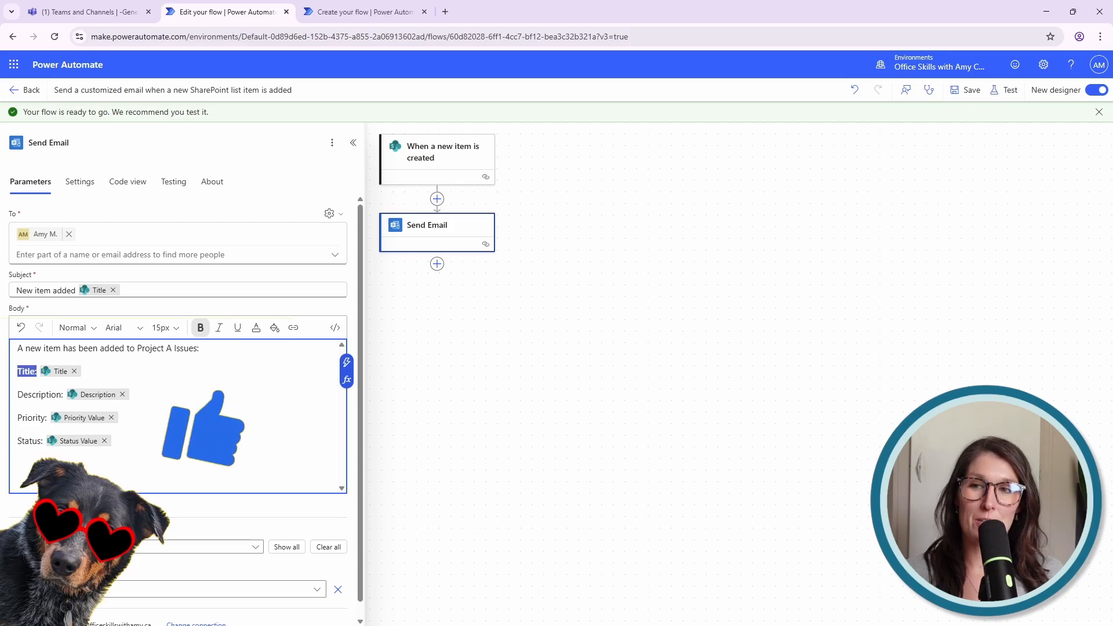
left_click(171, 471)
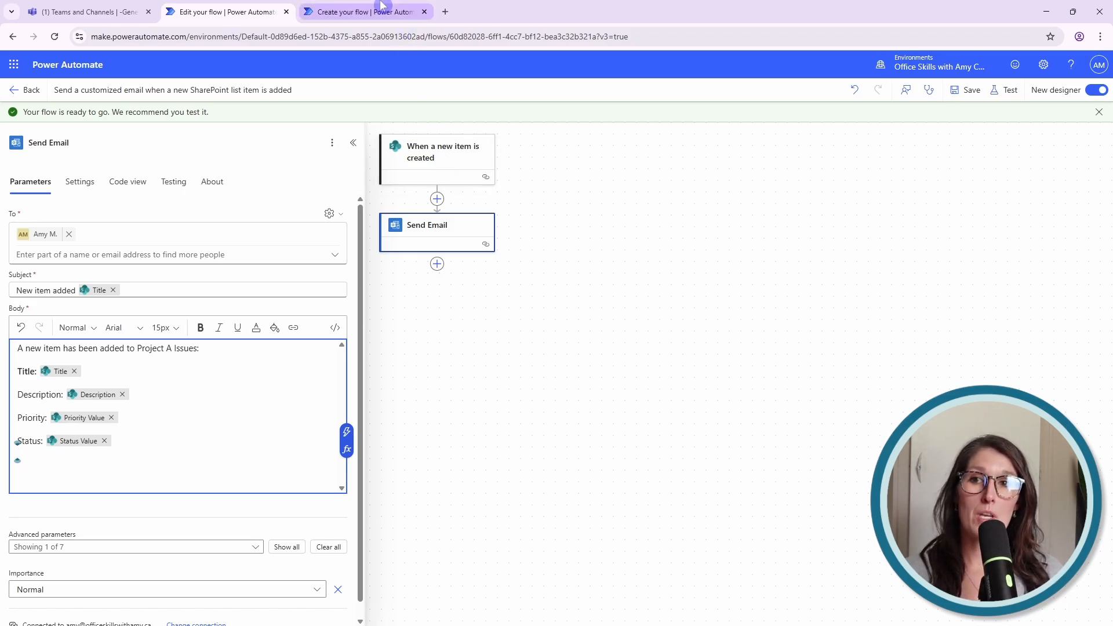
Start a new automated cloud flow on the Create page and search its triggers for "modified".
left_click(380, 8)
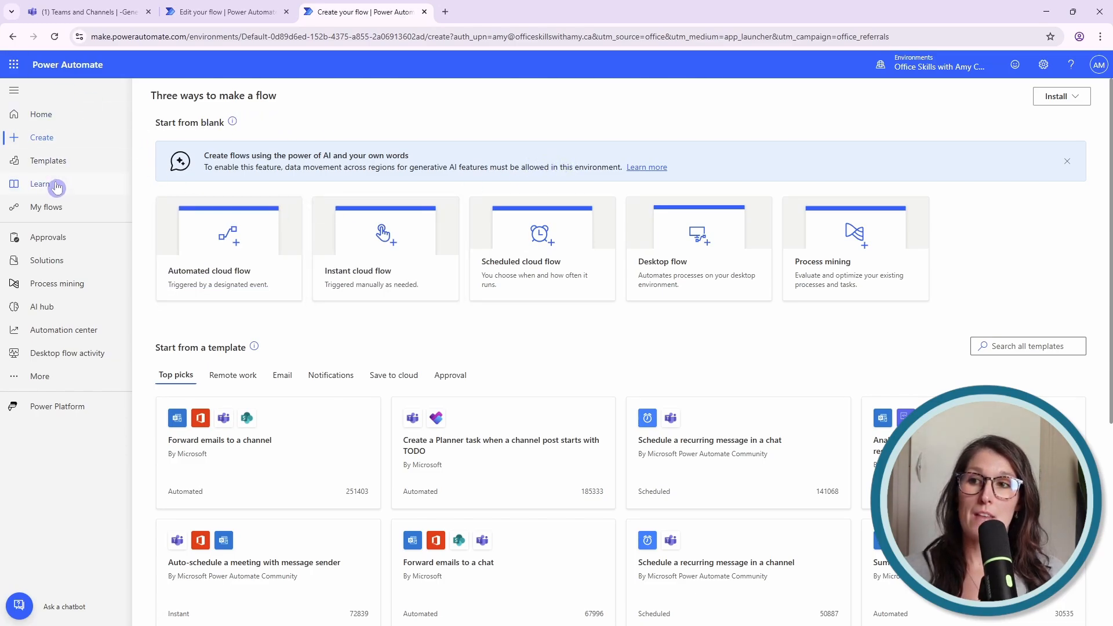
left_click(67, 142)
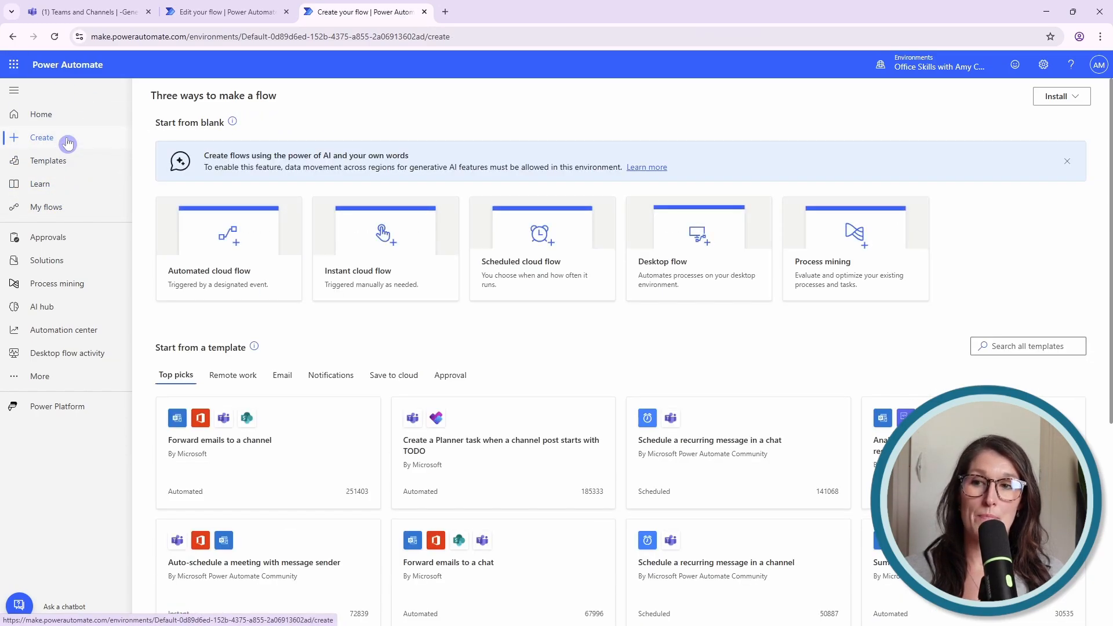
left_click(231, 236)
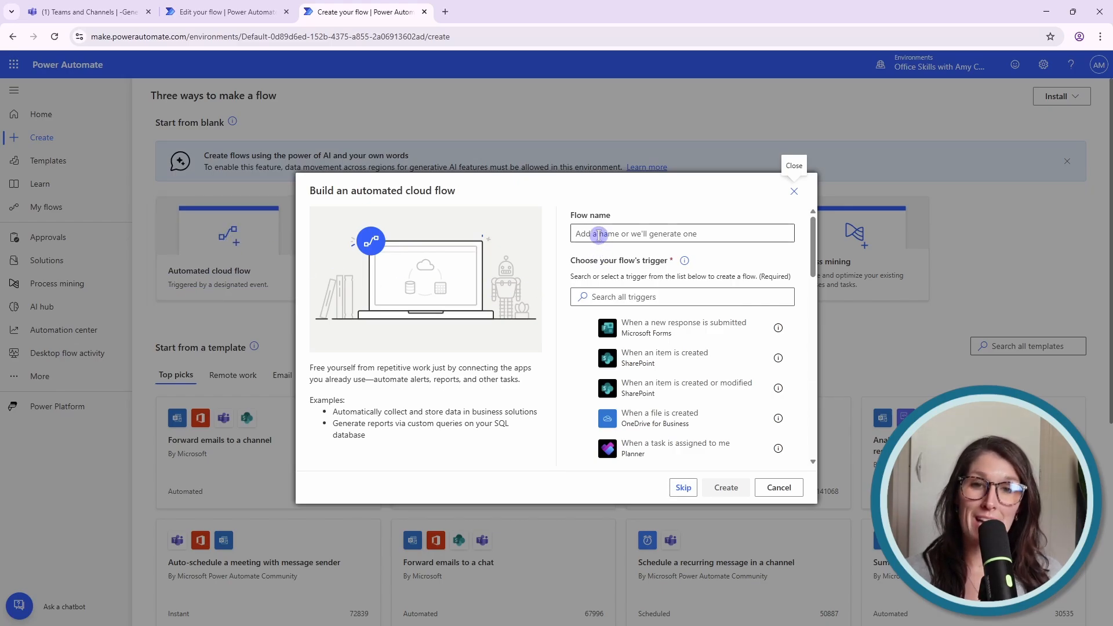
left_click(632, 296)
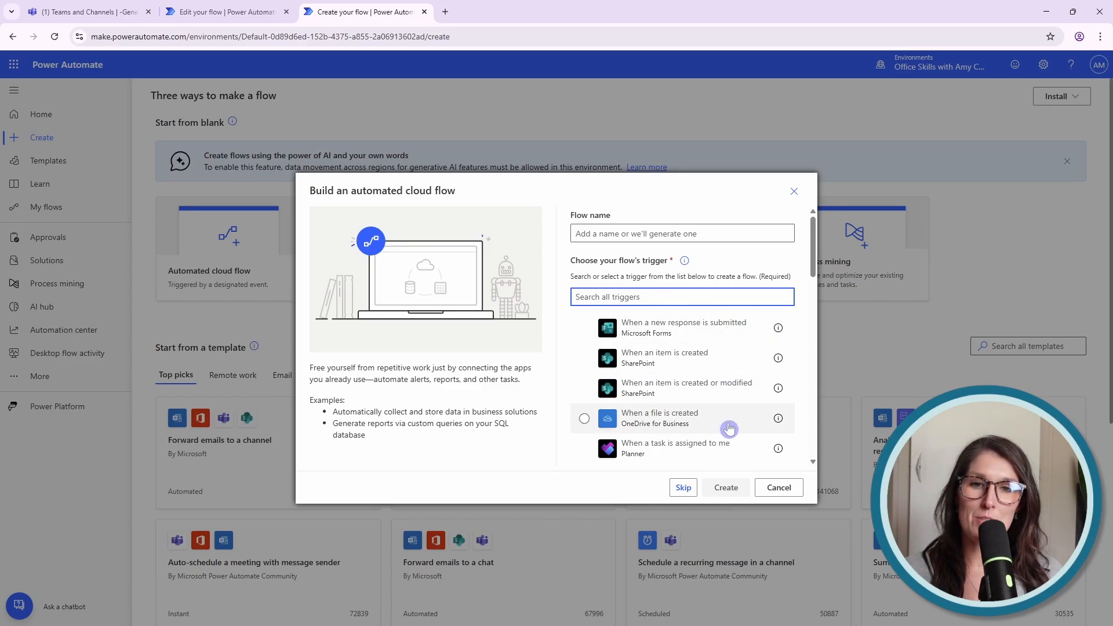
type("modified")
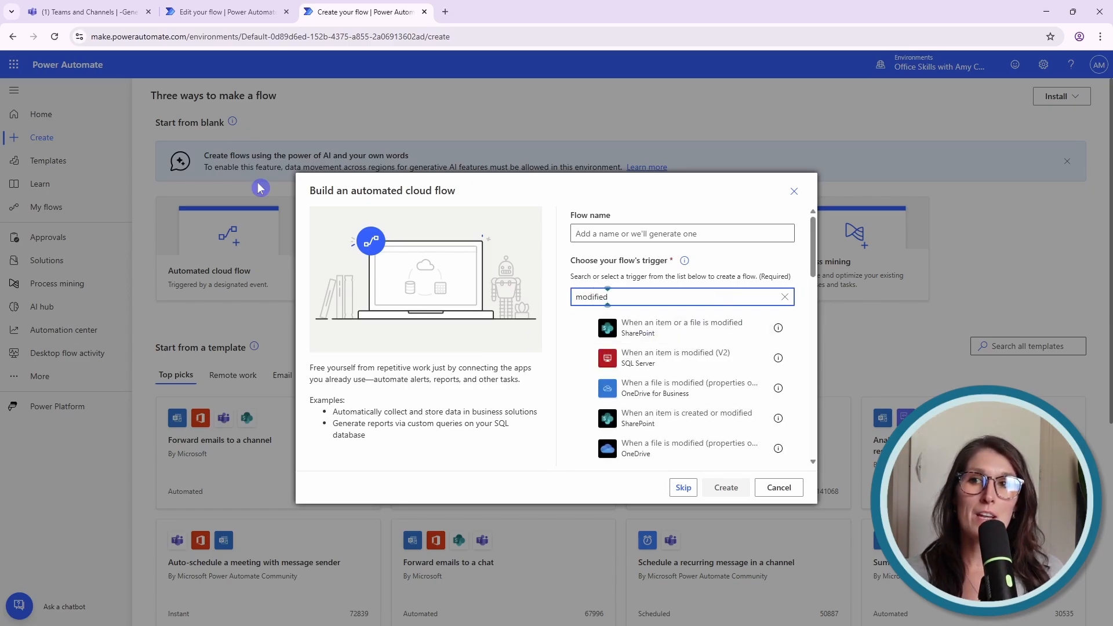
Return to the list notification flow and search for "email" actions after Send Email without adding one.
left_click(226, 8)
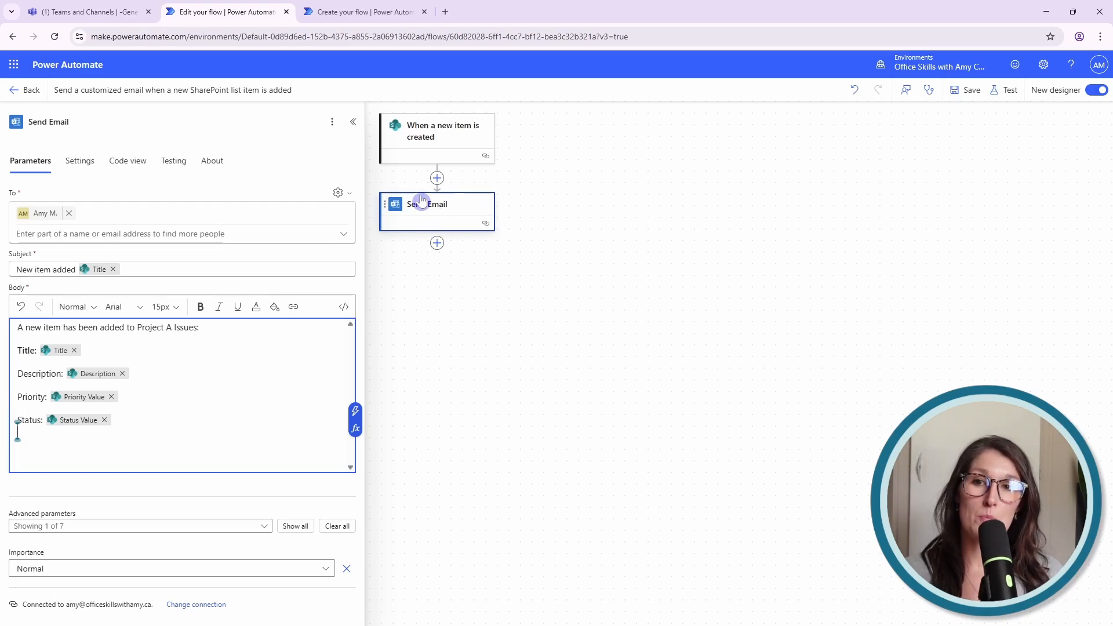
left_click(437, 243)
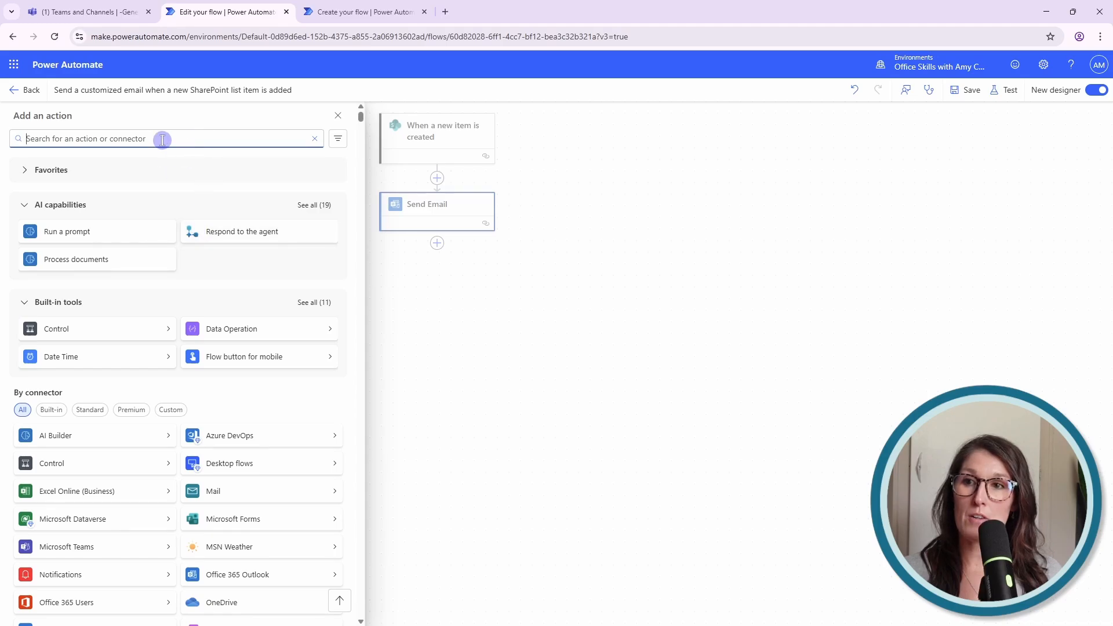
type("email")
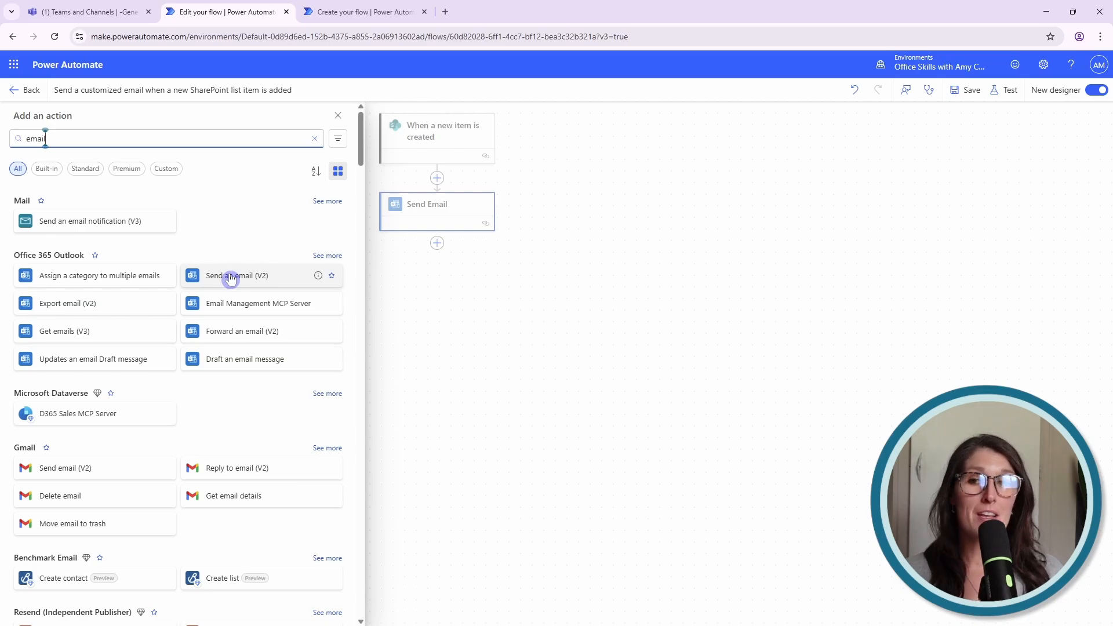
left_click(338, 115)
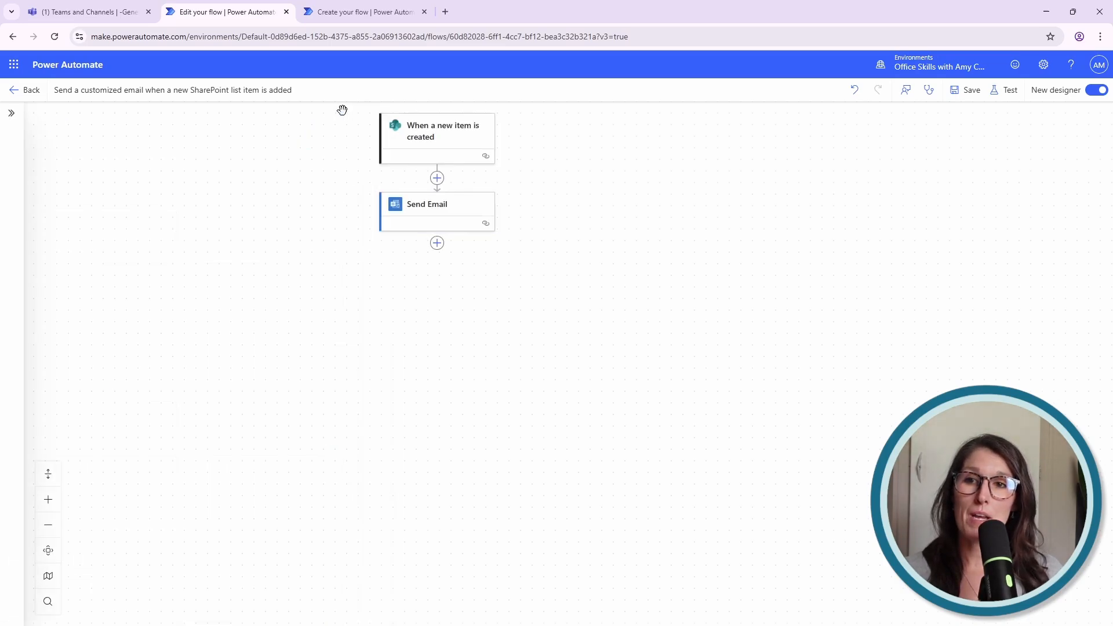
Reopen the Send Email action and place the insertion point below the Status line in its body.
left_click(446, 210)
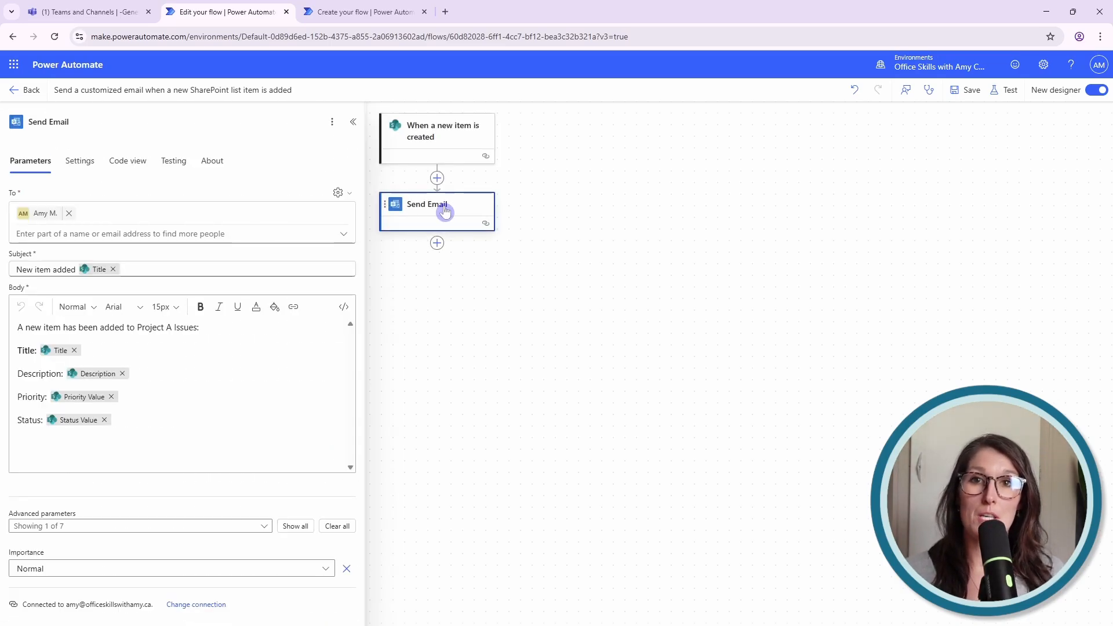
left_click(32, 446)
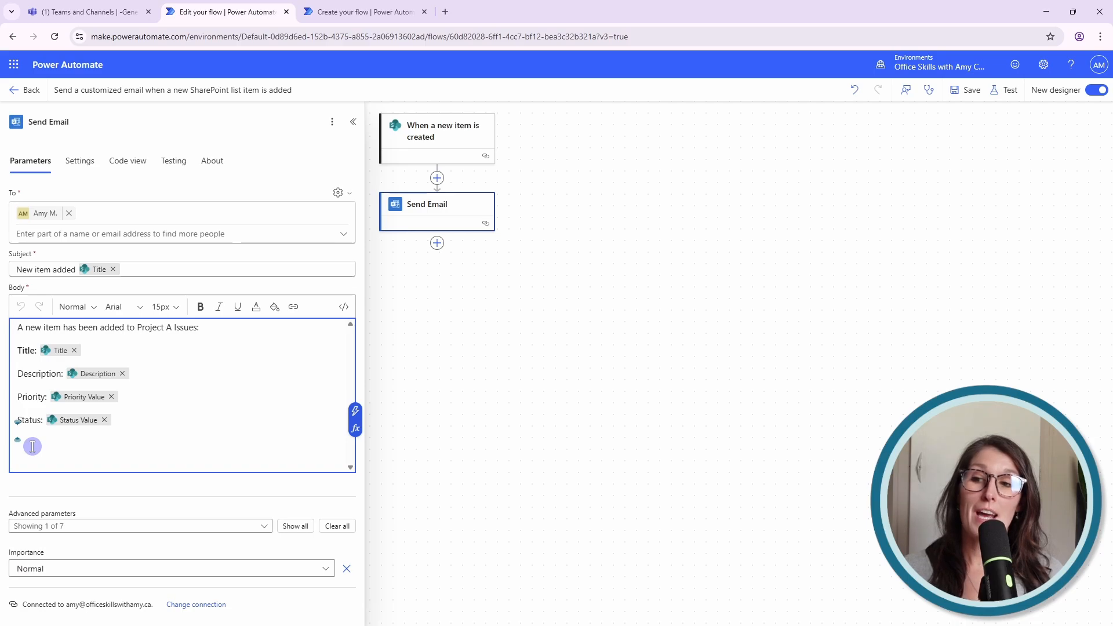